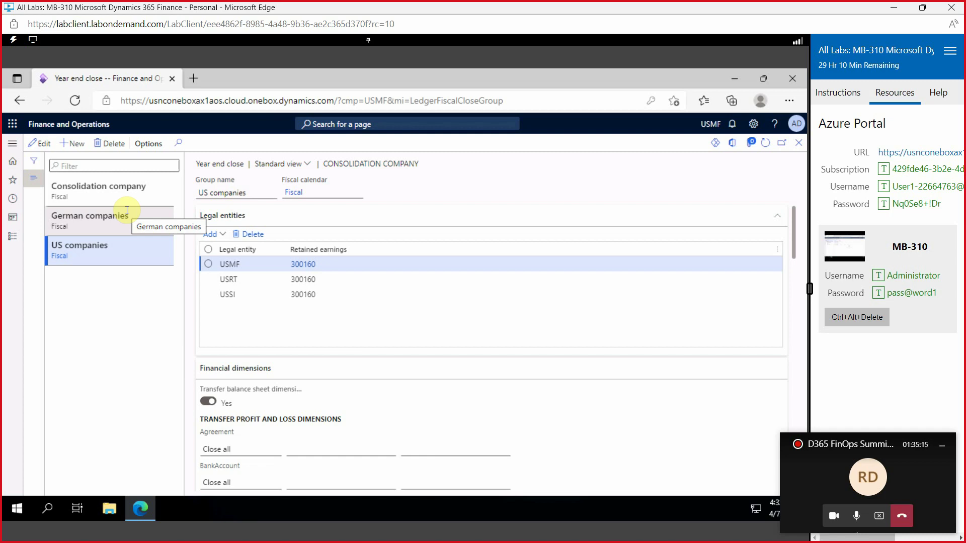
# Step: Select the USMF and USRT legal entities in the US companies group and check its fiscal calendar details
pyautogui.click(208, 264)
pyautogui.click(208, 279)
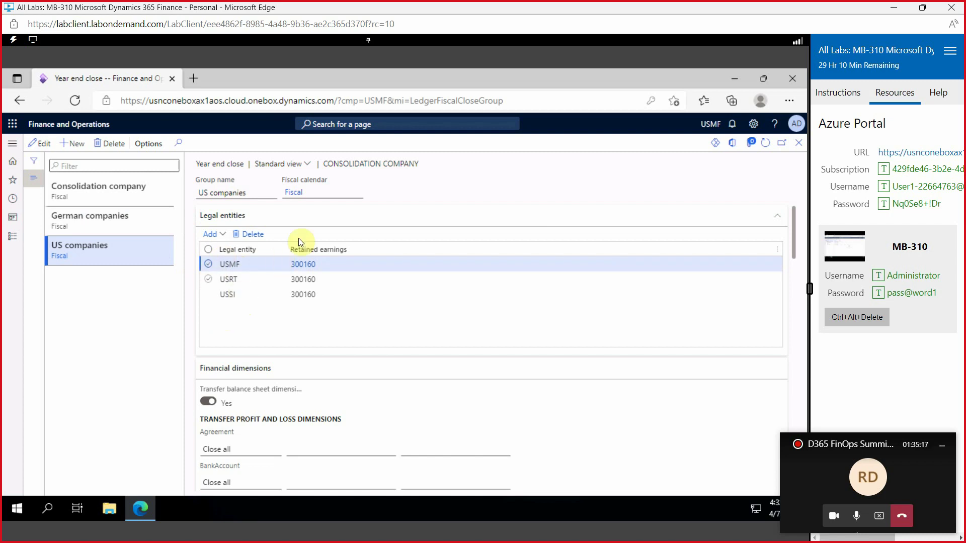
pyautogui.moveTo(303, 194)
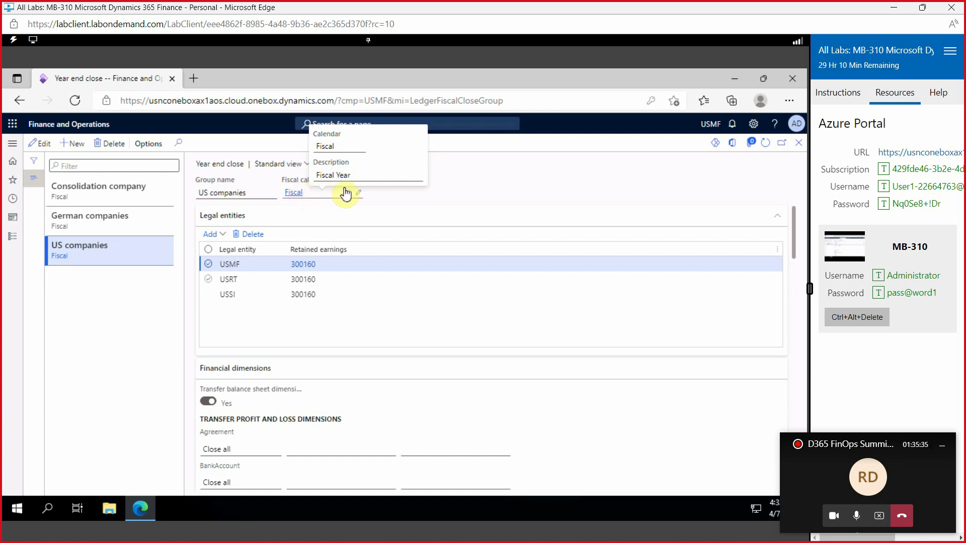
# Step: Browse the legal entities available for adding to the US companies group, then leave without adding one
pyautogui.click(221, 235)
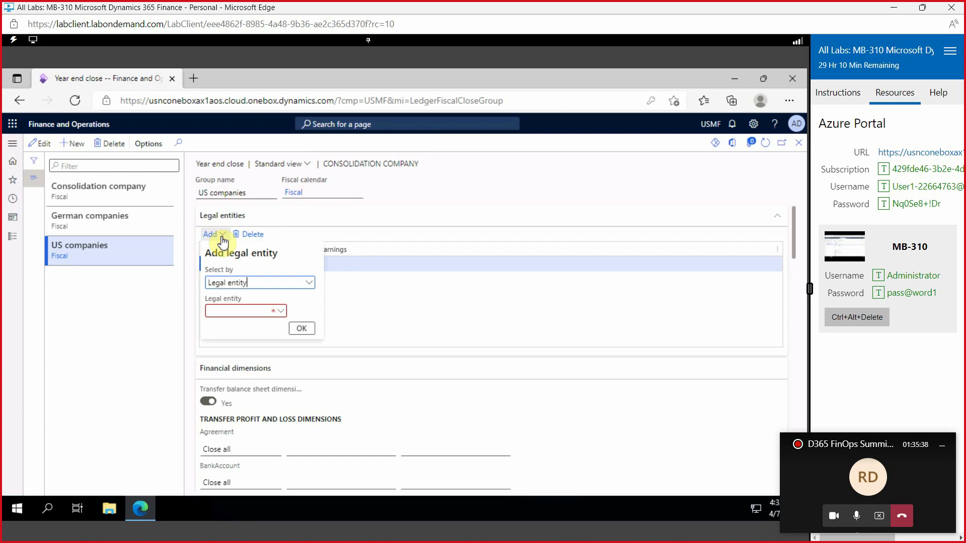
pyautogui.click(280, 311)
pyautogui.scroll(-10, 241, 378)
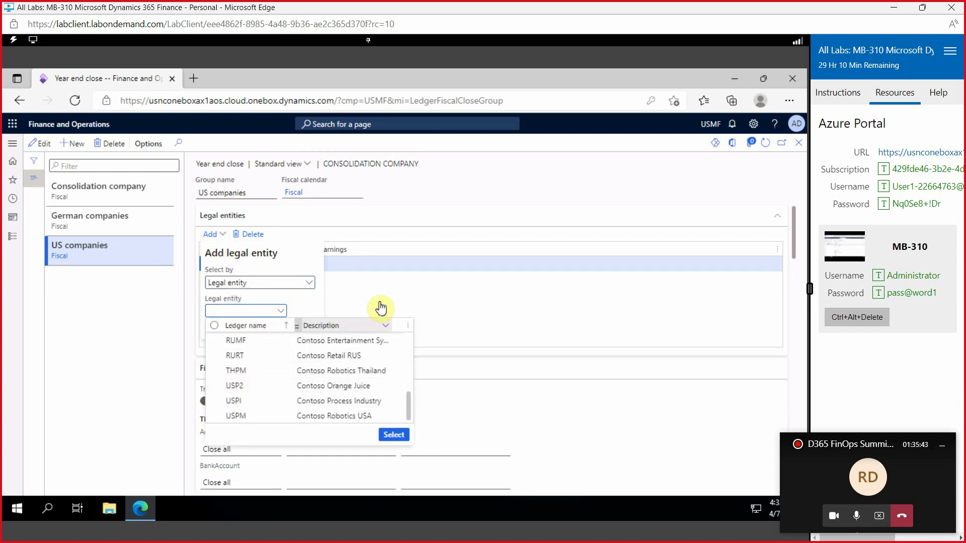
pyautogui.press('Escape')
pyautogui.press('Escape')
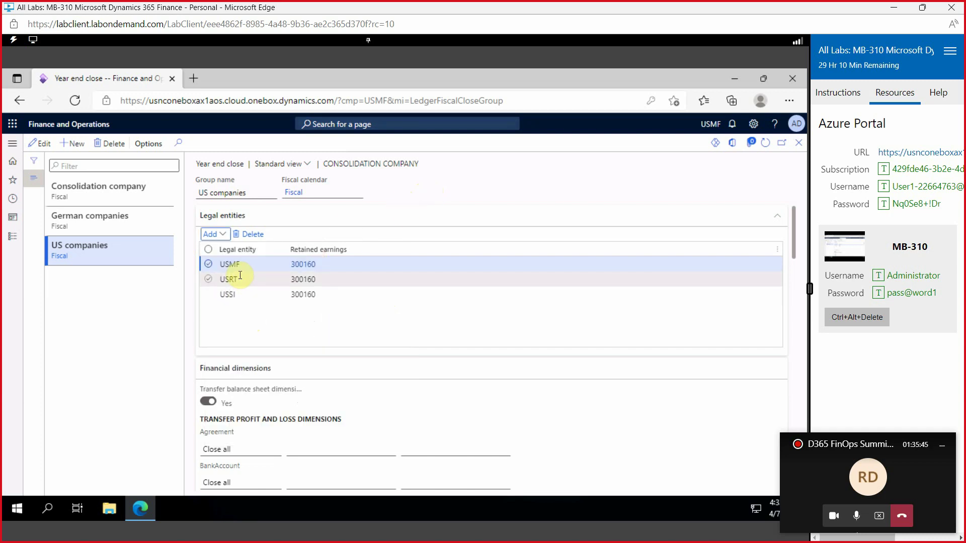
# Step: Check which selection methods are offered for adding legal entities and close the form without adding any
pyautogui.click(214, 235)
pyautogui.click(280, 312)
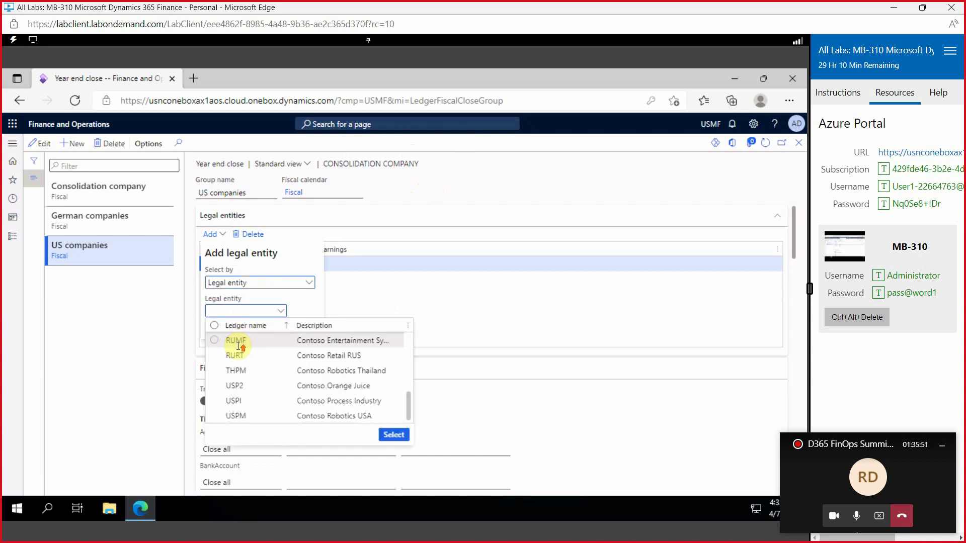
pyautogui.click(307, 285)
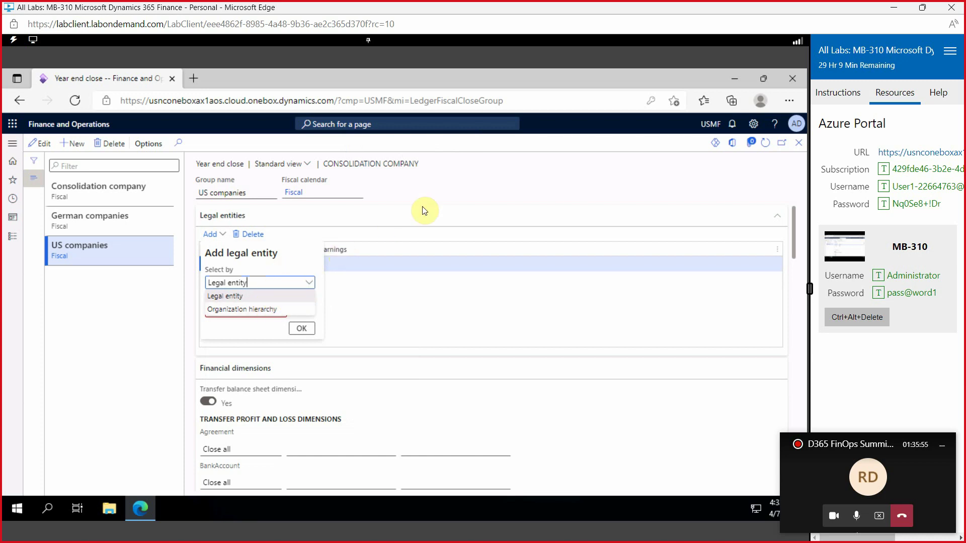
pyautogui.click(437, 204)
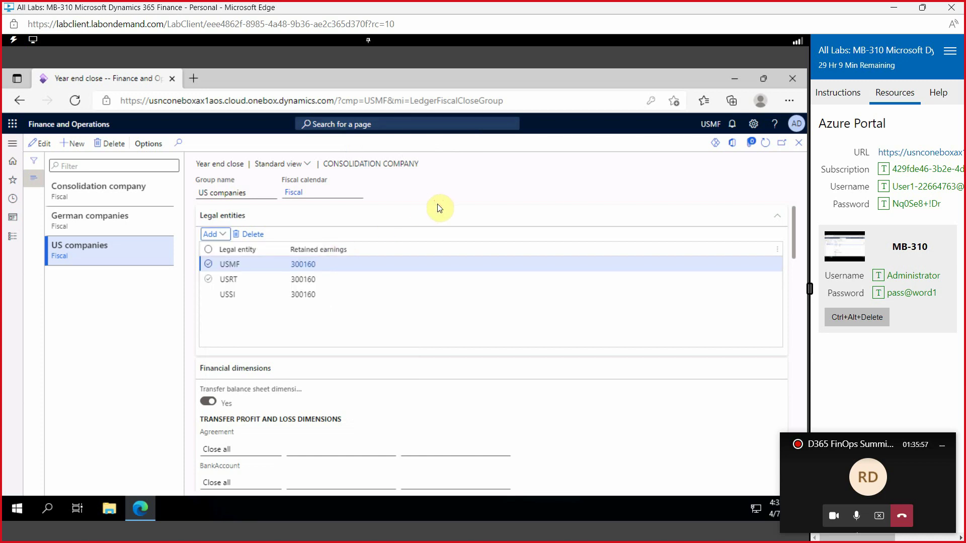
# Step: Reselect the USMF and USRT rows to view their balance sheet dimension transfer setting
pyautogui.click(207, 266)
pyautogui.click(106, 351)
pyautogui.click(208, 264)
pyautogui.click(208, 279)
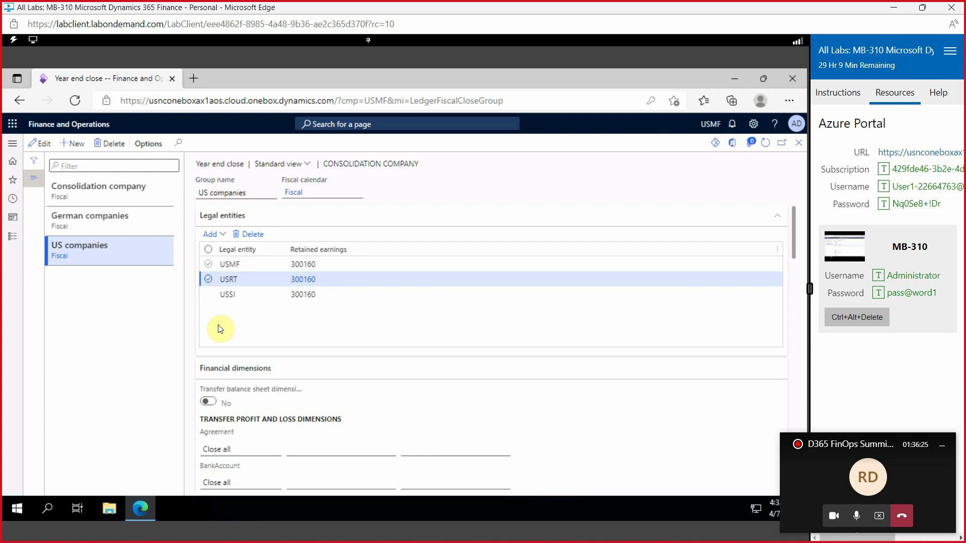
# Step: Add legal entities to the US companies group by organization hierarchy, using the Contoso Holdings hierarchy
pyautogui.click(217, 235)
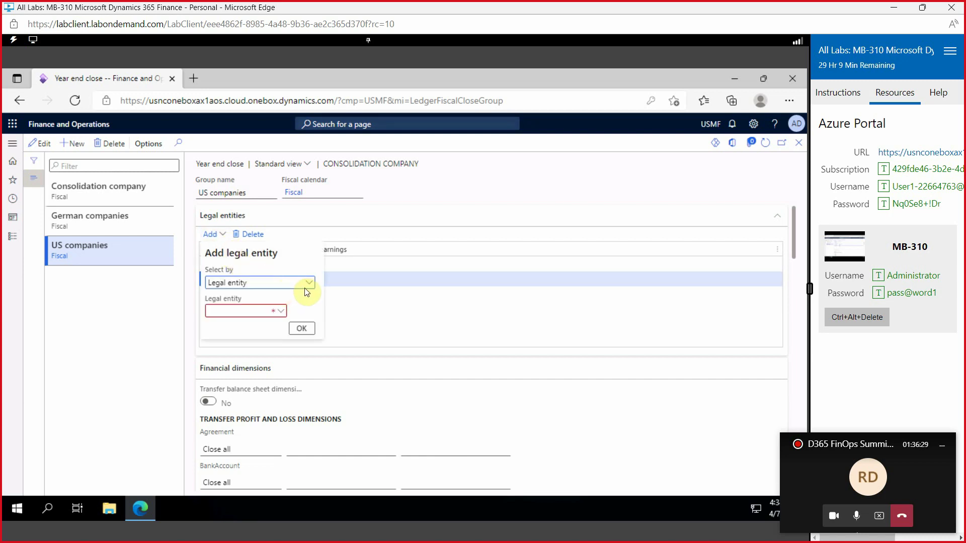
pyautogui.click(311, 282)
pyautogui.click(265, 312)
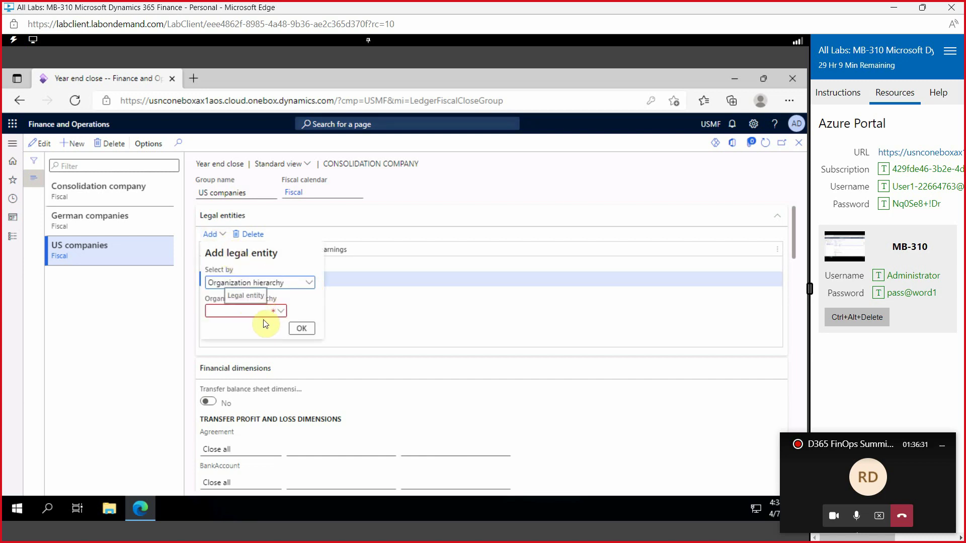
pyautogui.click(281, 311)
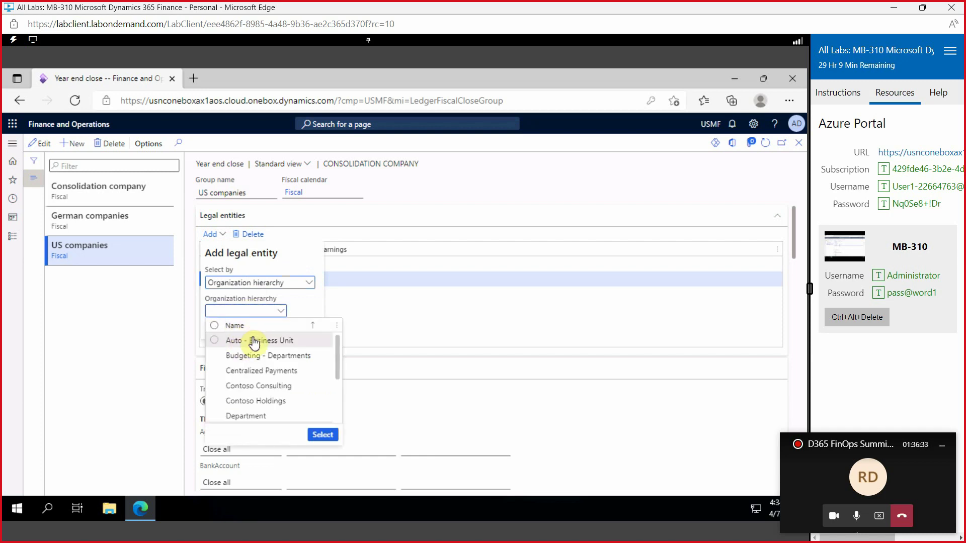
pyautogui.scroll(-3, 250, 368)
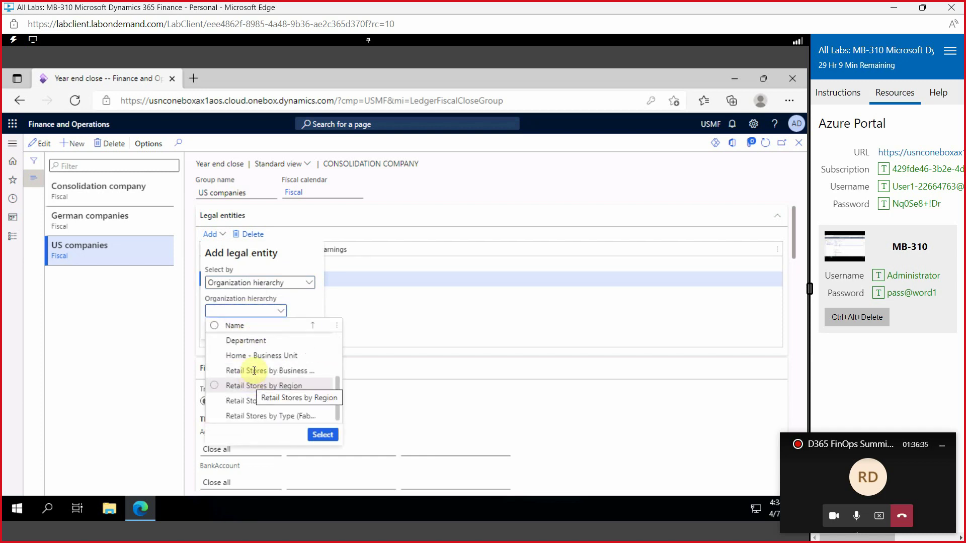
pyautogui.scroll(3, 257, 368)
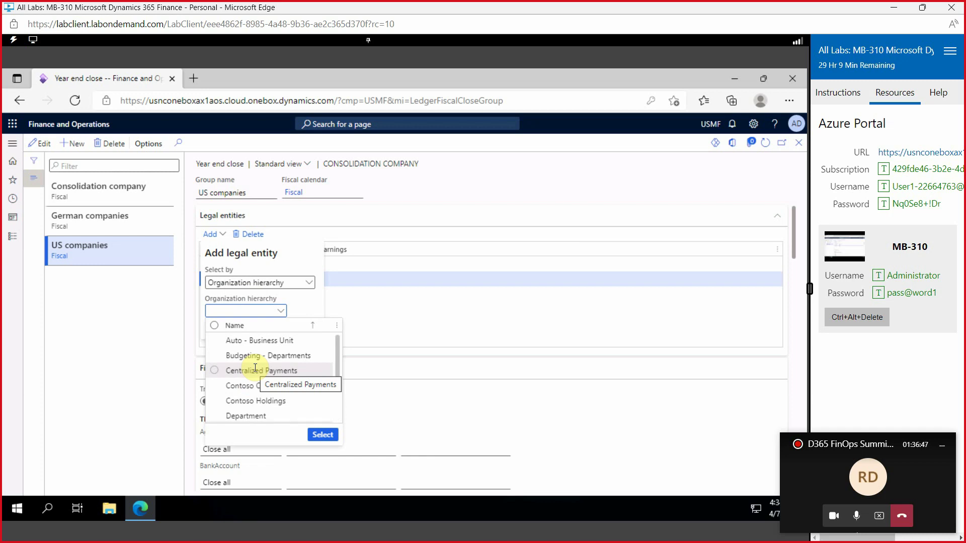
pyautogui.click(243, 401)
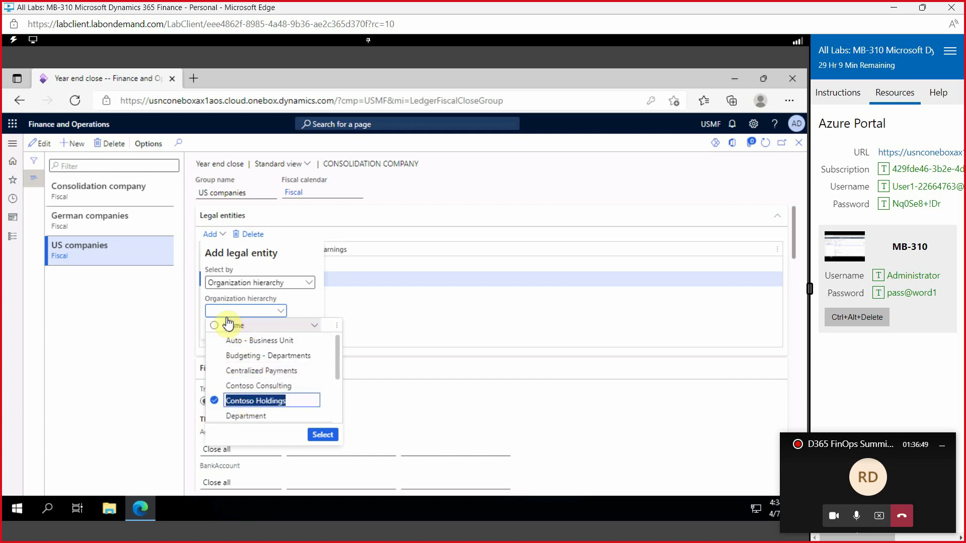
pyautogui.click(322, 435)
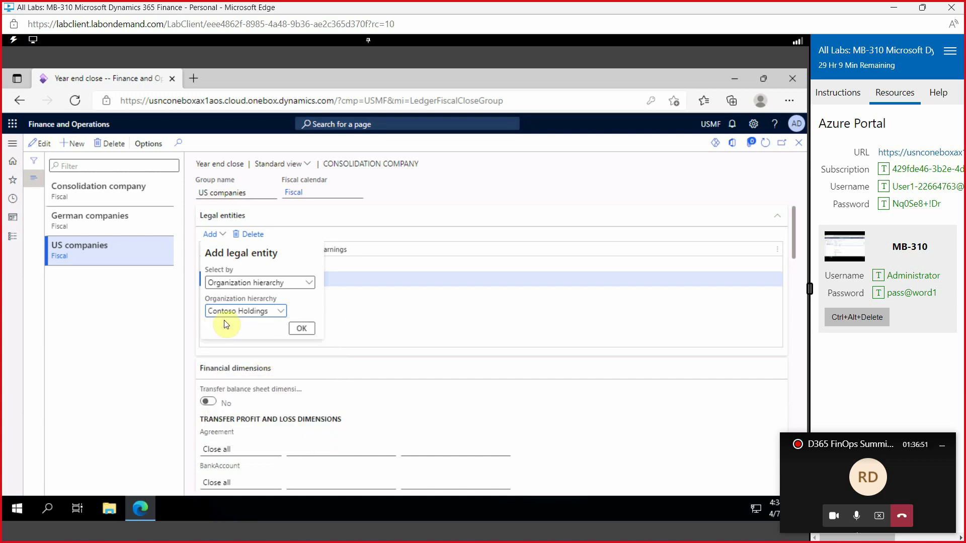
pyautogui.click(303, 332)
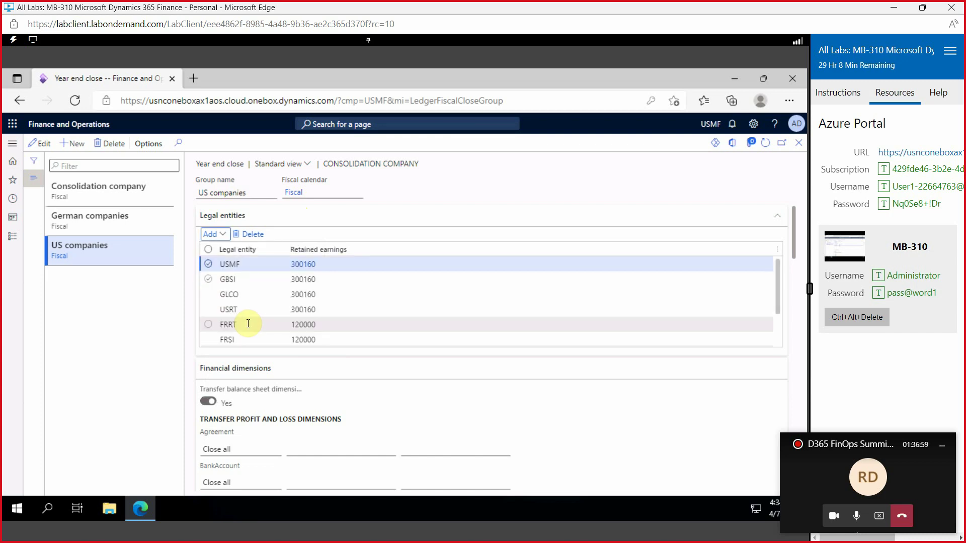
# Step: Review the legal entities in the US companies group together with their retained earnings accounts
pyautogui.scroll(-1, 272, 294)
pyautogui.scroll(1, 271, 294)
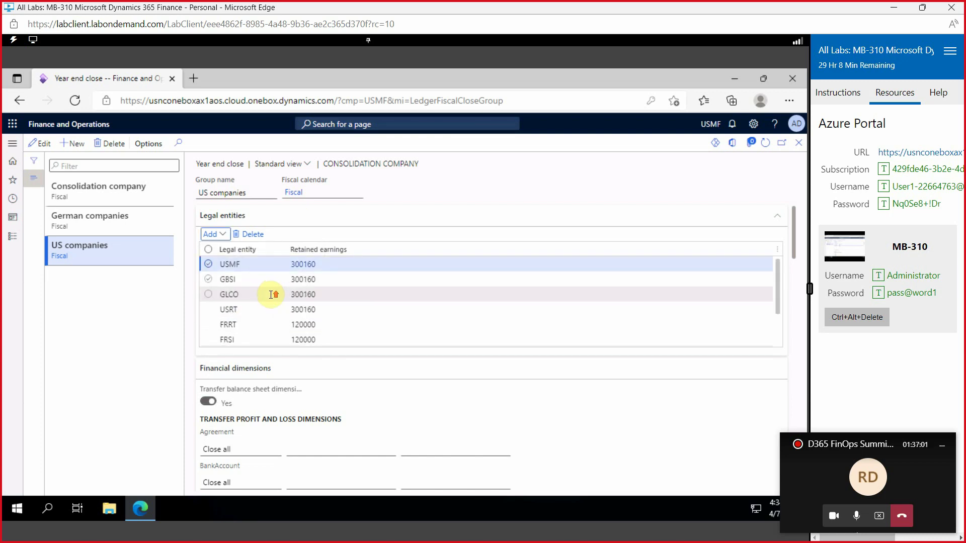
pyautogui.scroll(-1, 252, 297)
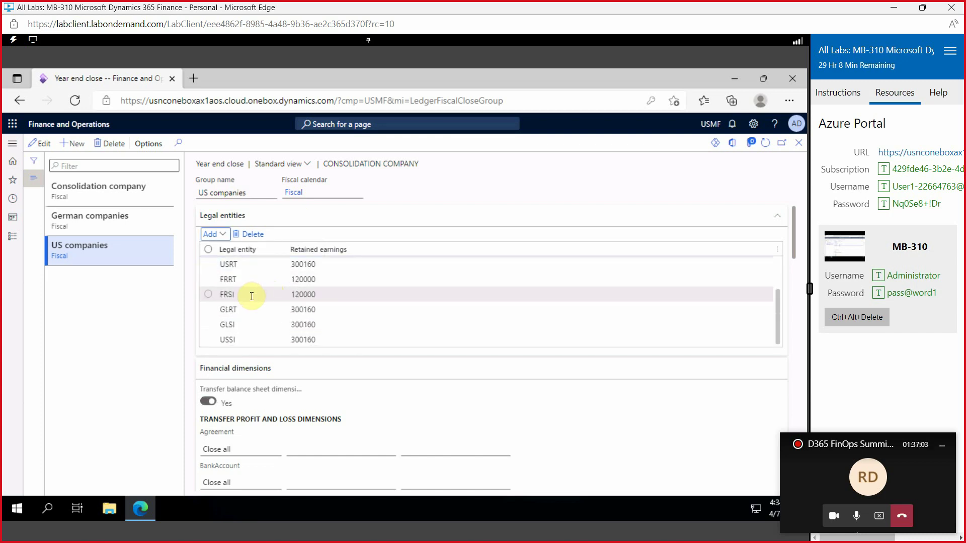
pyautogui.scroll(1, 251, 296)
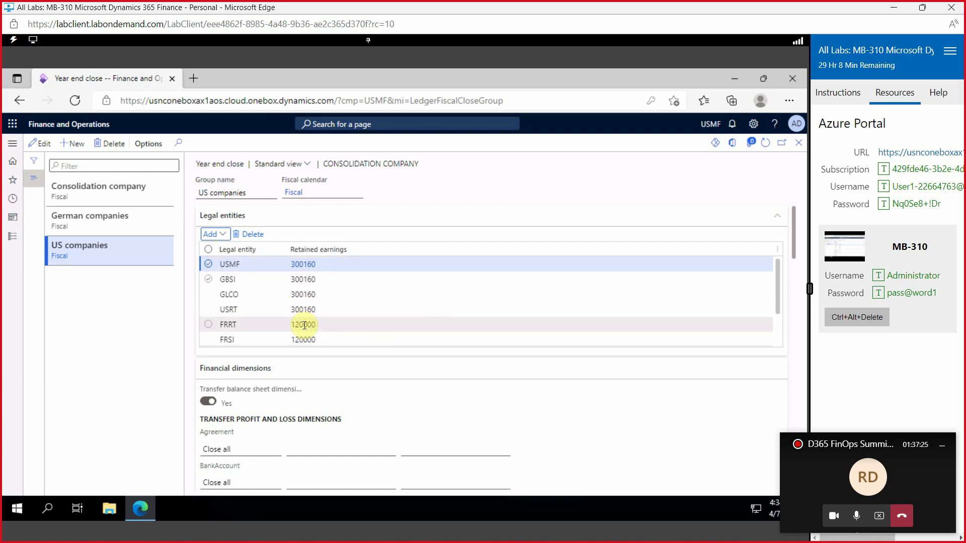
pyautogui.moveTo(304, 325)
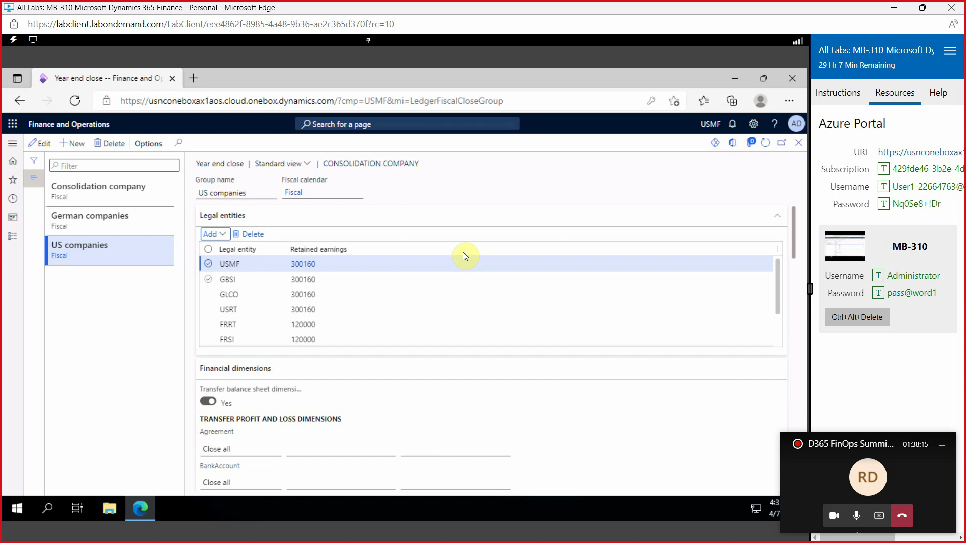
pyautogui.scroll(-1, 325, 302)
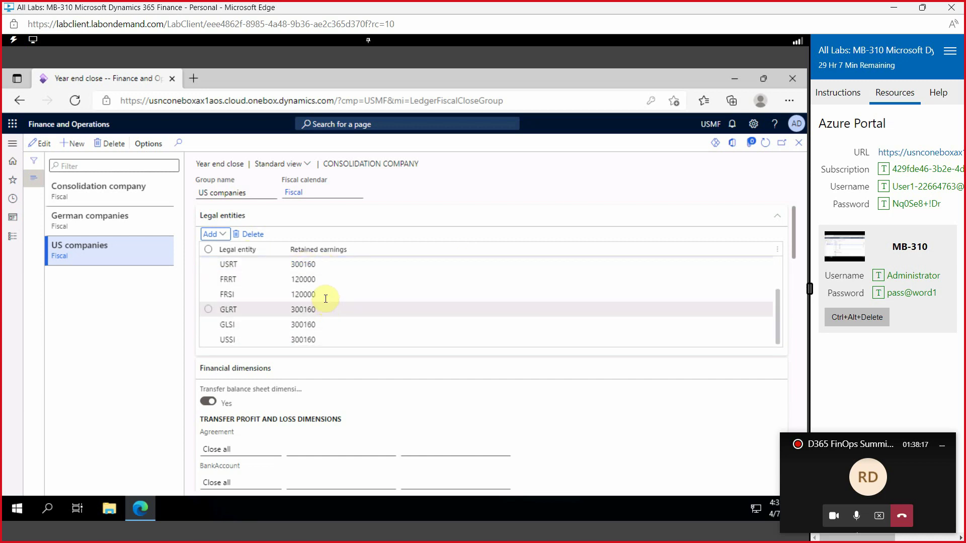
pyautogui.scroll(1, 280, 302)
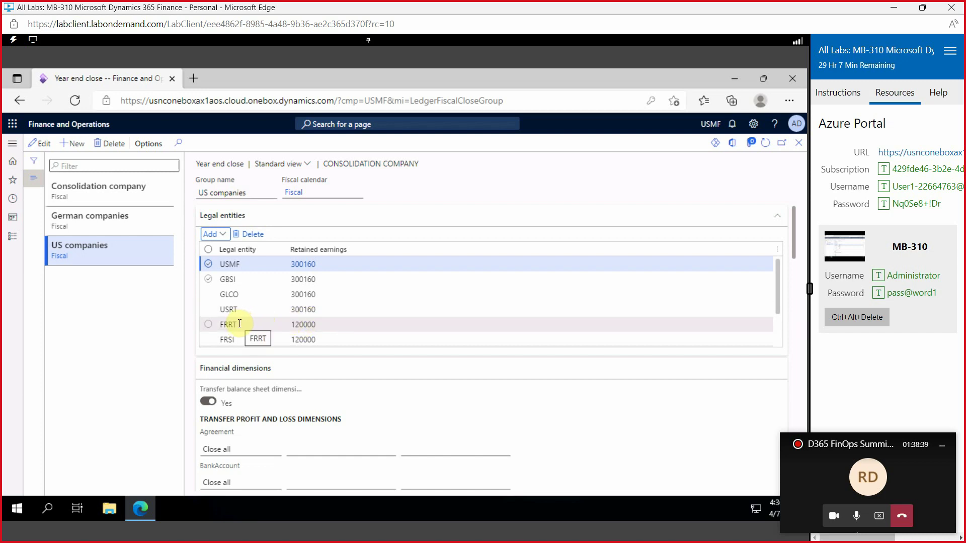
# Step: Go through USMF, GBSI, GLCO and USRT in the legal entities list to compare their balance sheet dimension transfer setting
pyautogui.moveTo(794, 240); pyautogui.dragTo(796, 269)
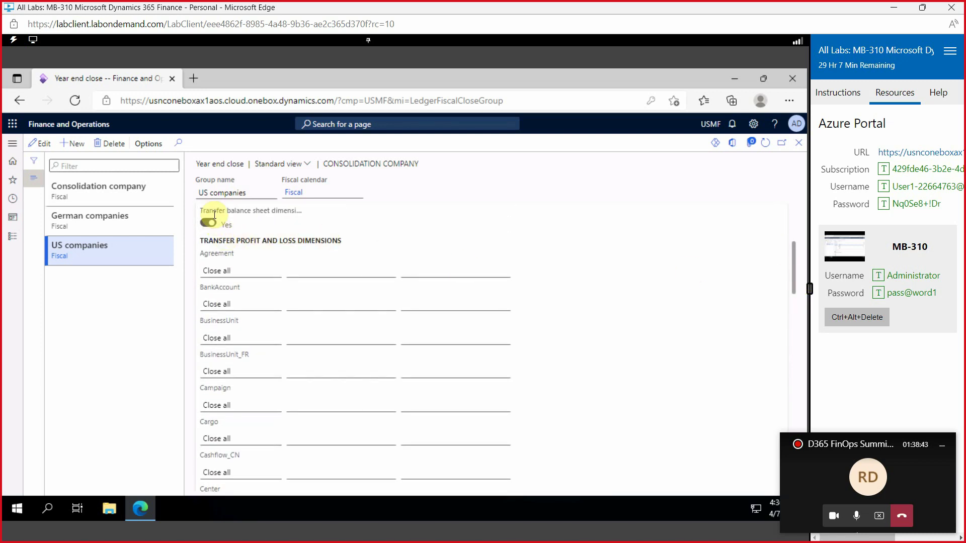
pyautogui.scroll(3, 227, 226)
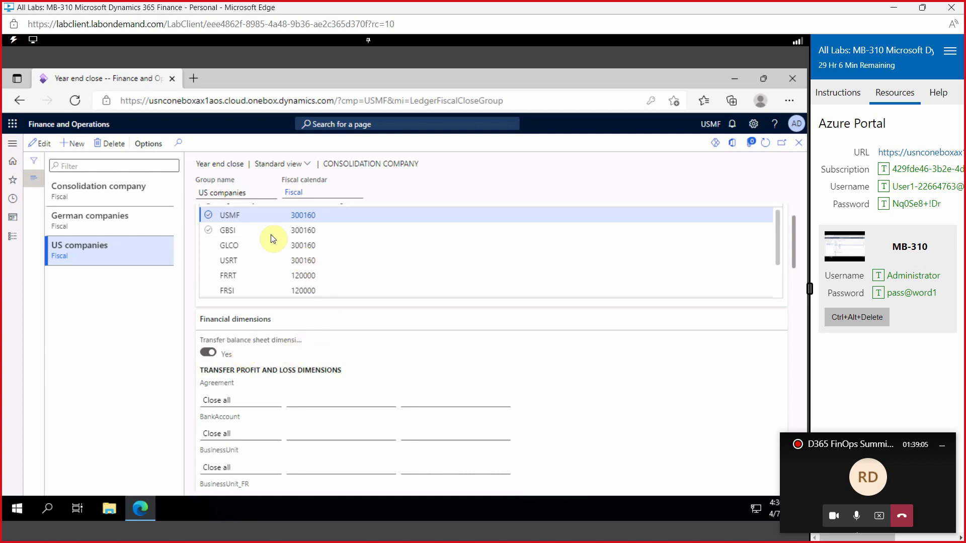
pyautogui.click(252, 217)
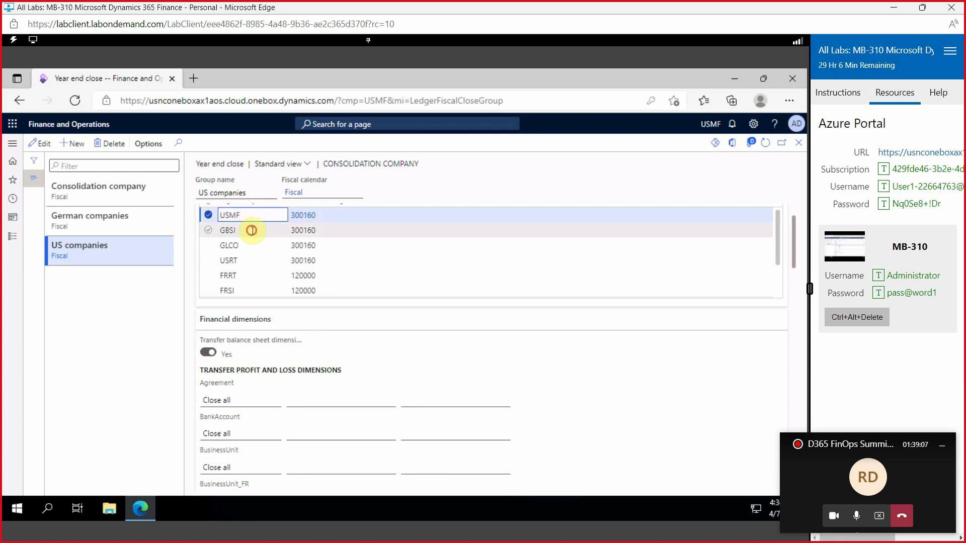
pyautogui.click(254, 229)
pyautogui.click(256, 245)
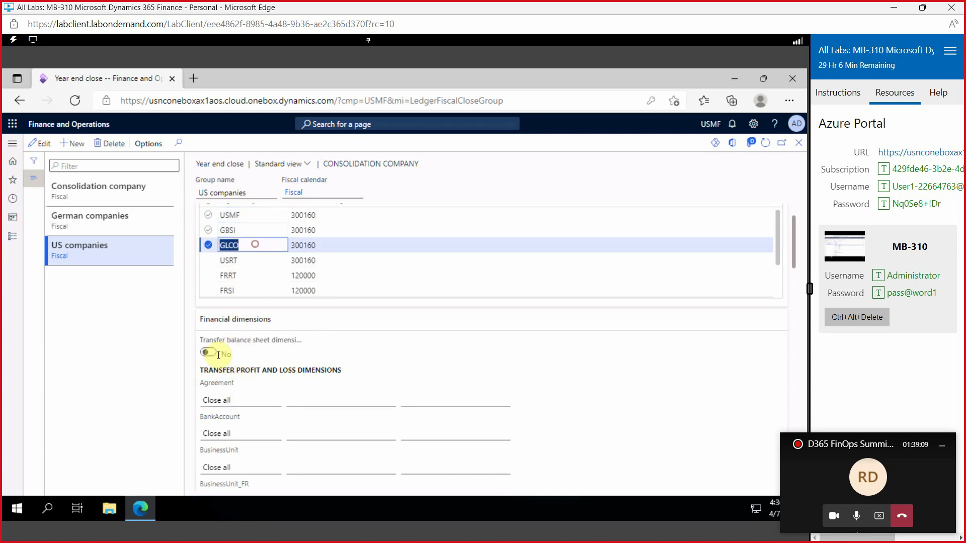
pyautogui.click(254, 261)
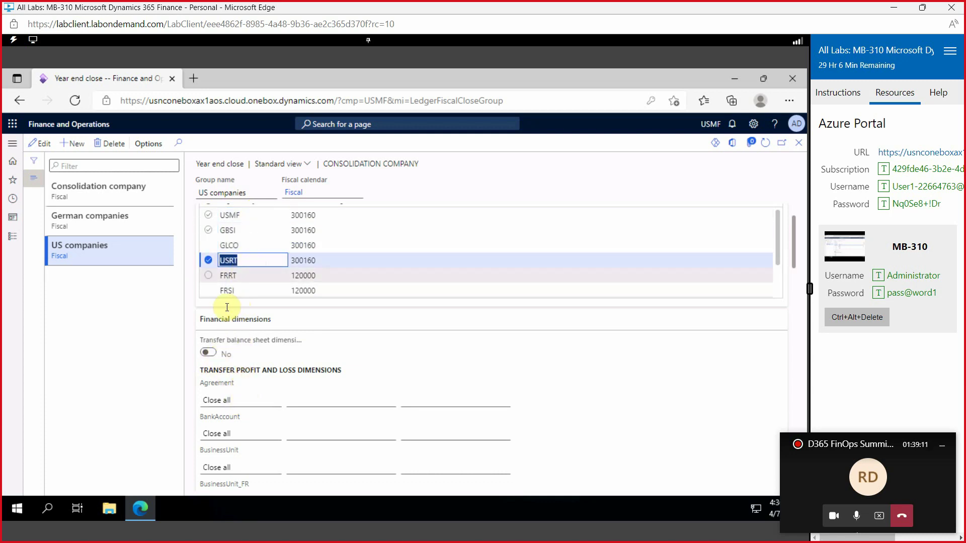
pyautogui.click(209, 262)
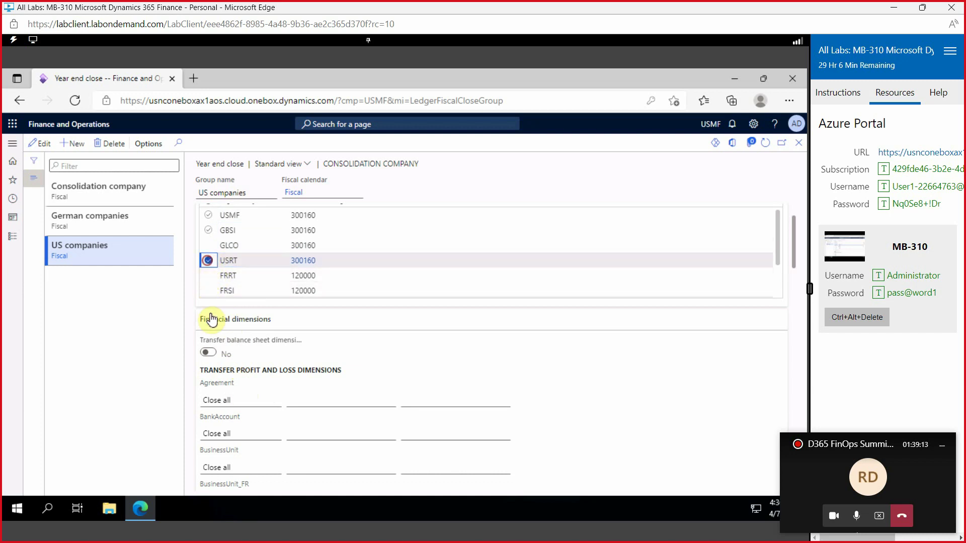
pyautogui.click(208, 260)
pyautogui.click(209, 231)
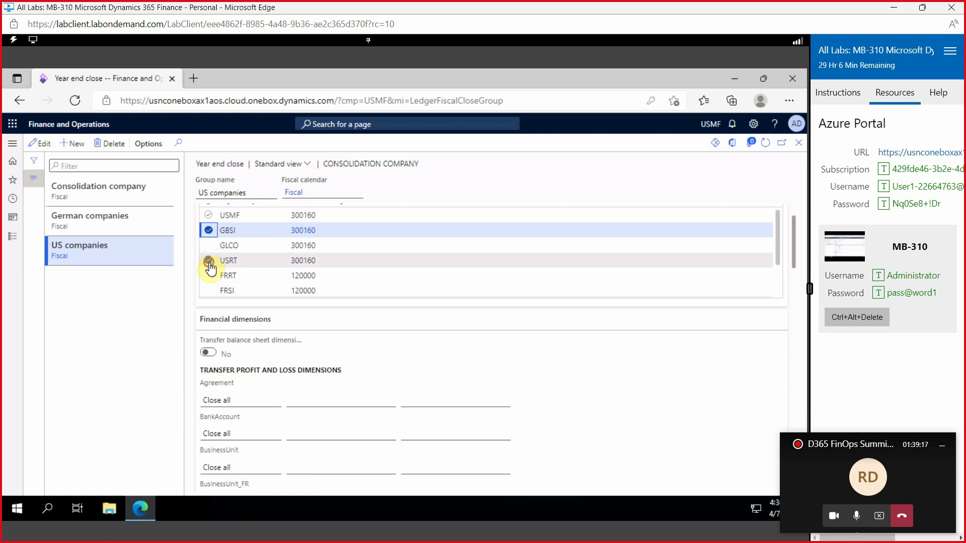
pyautogui.click(209, 230)
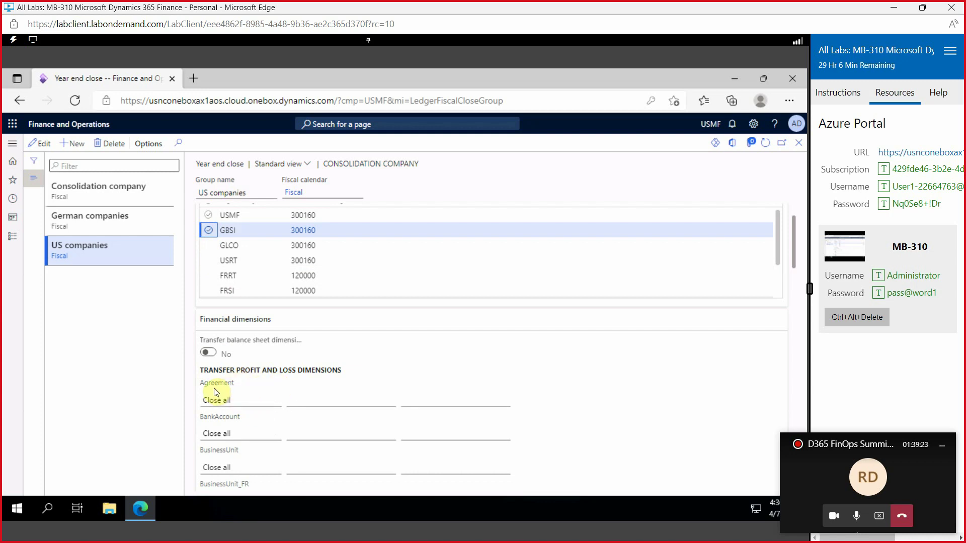
# Step: Examine the profit and loss dimension transfer options listed for the GBSI legal entity
pyautogui.scroll(-5, 255, 397)
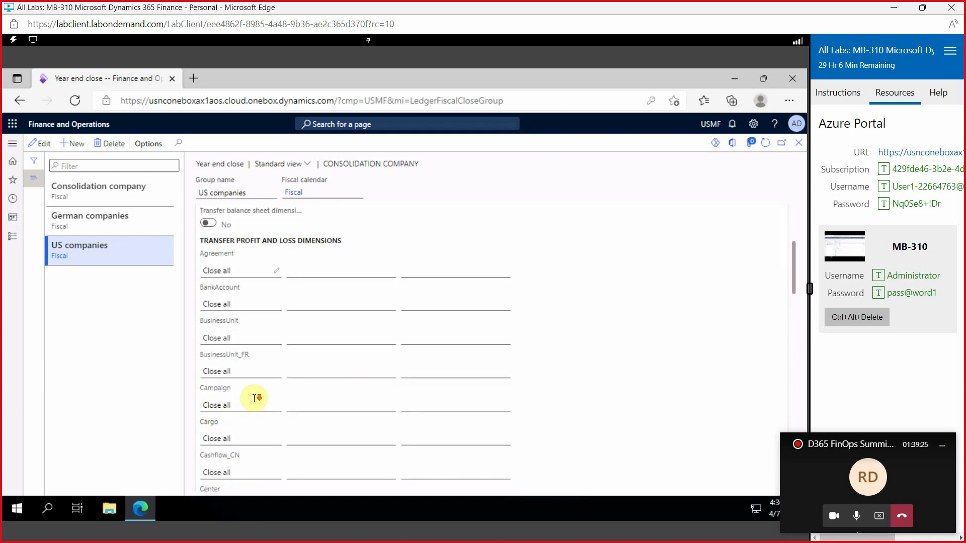
pyautogui.scroll(-10, 255, 401)
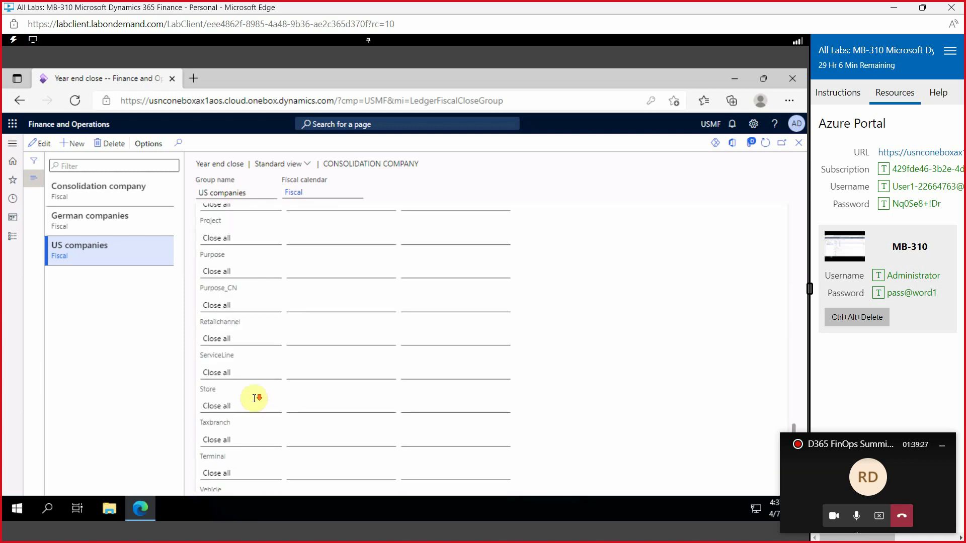
pyautogui.scroll(10, 255, 401)
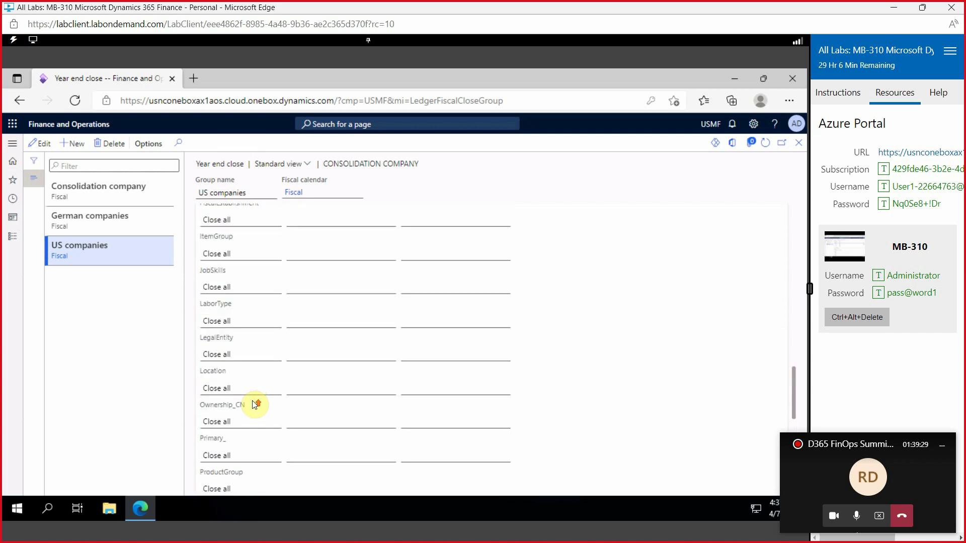
pyautogui.scroll(6, 255, 402)
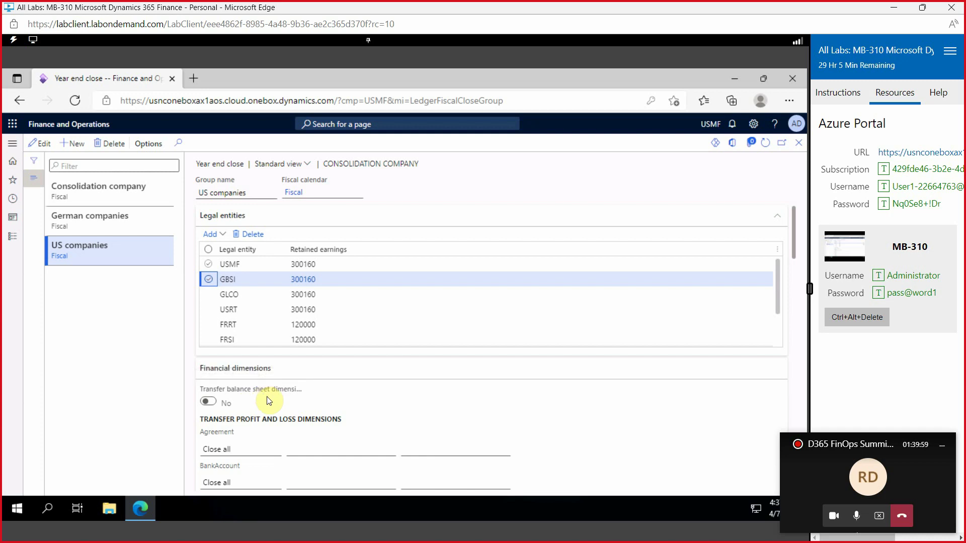
# Step: Review the profit and loss dimension transfer settings of the GBSI legal entity, from Agreement through Worker
pyautogui.scroll(-3, 267, 398)
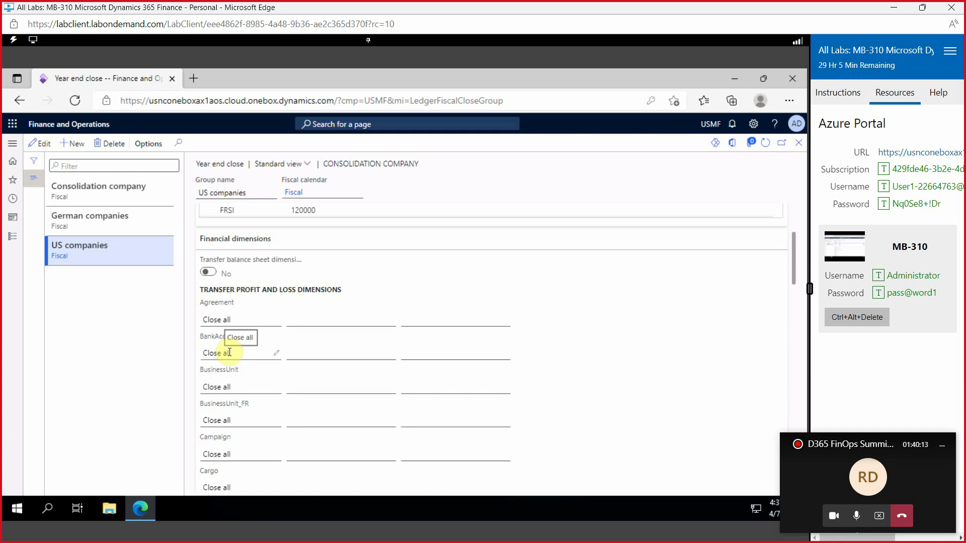
pyautogui.scroll(-10, 252, 394)
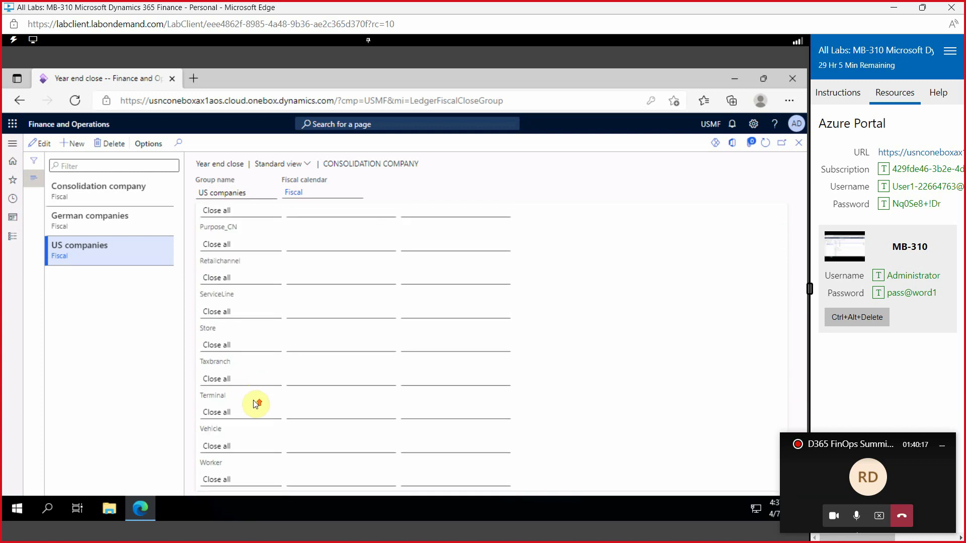
pyautogui.scroll(10, 254, 400)
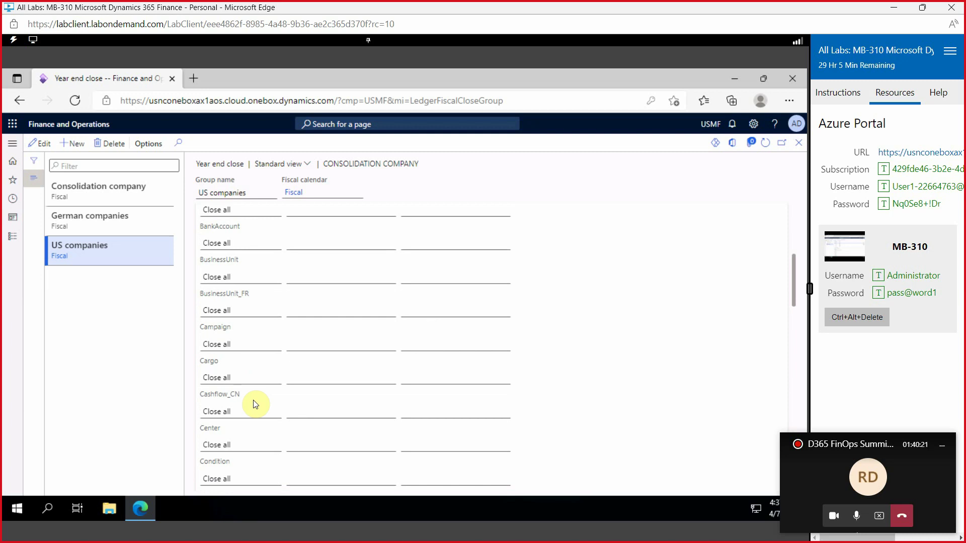
pyautogui.scroll(5, 256, 404)
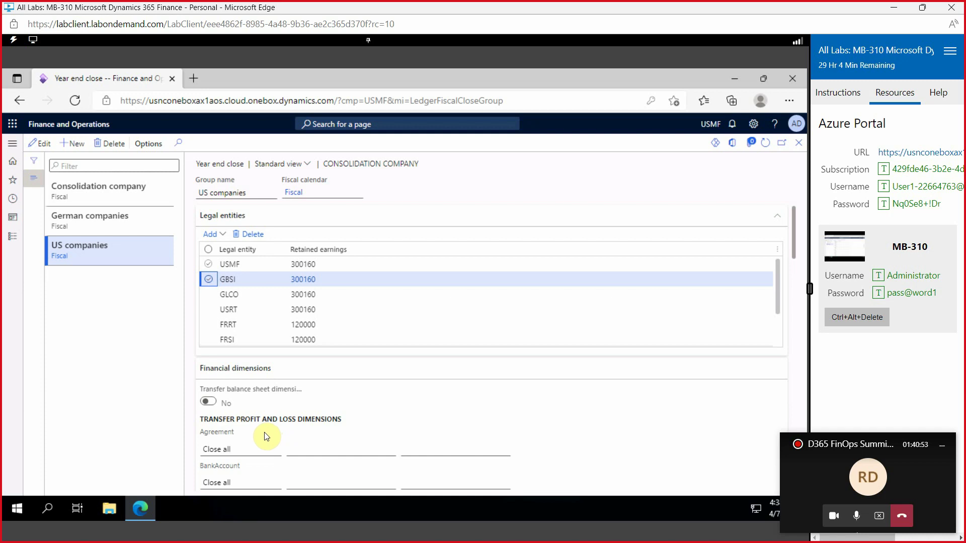
pyautogui.scroll(-3, 277, 434)
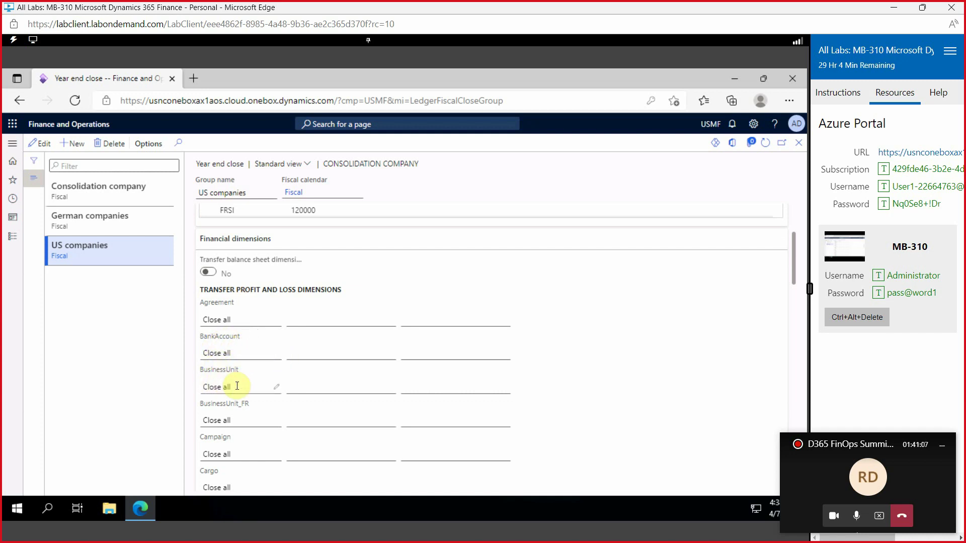
# Step: Make the US companies group editable and view the closing options offered for the BankAccount dimension
pyautogui.click(246, 357)
pyautogui.click(276, 354)
pyautogui.click(274, 352)
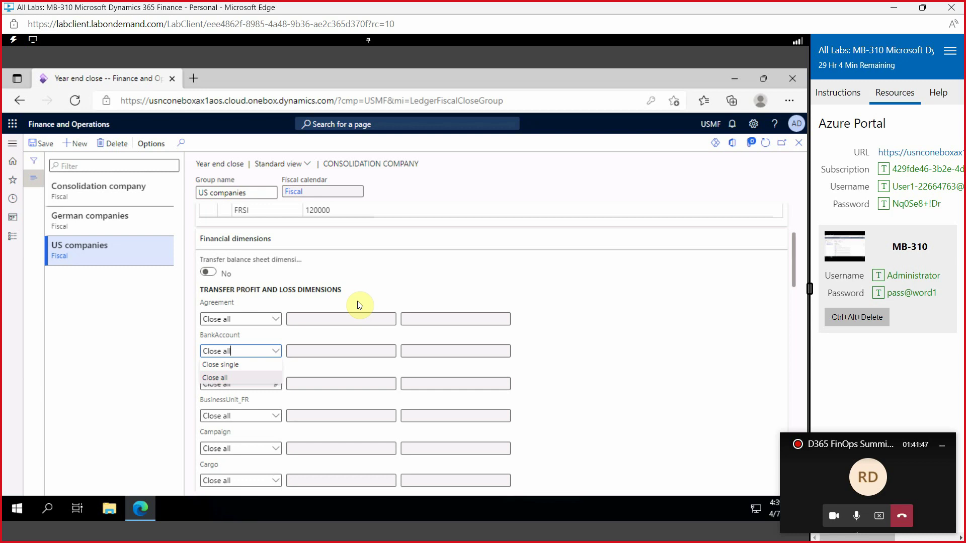
pyautogui.click(222, 299)
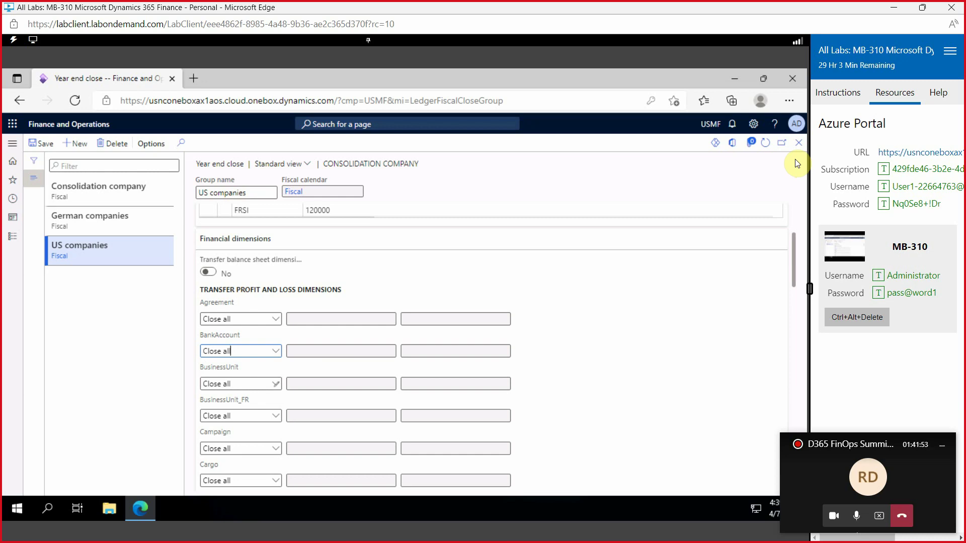
pyautogui.hotkey('alt', 'Tab')
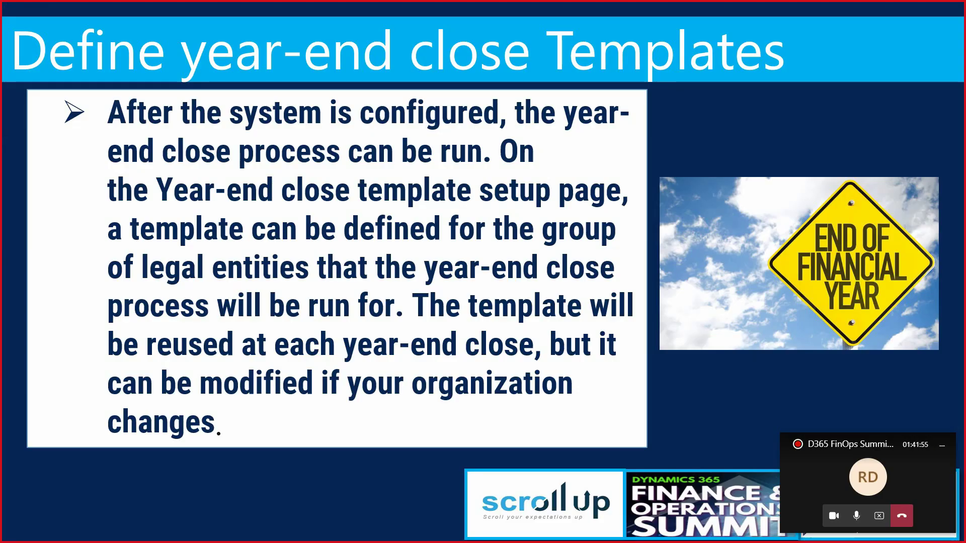
pyautogui.hotkey('alt', 'Tab')
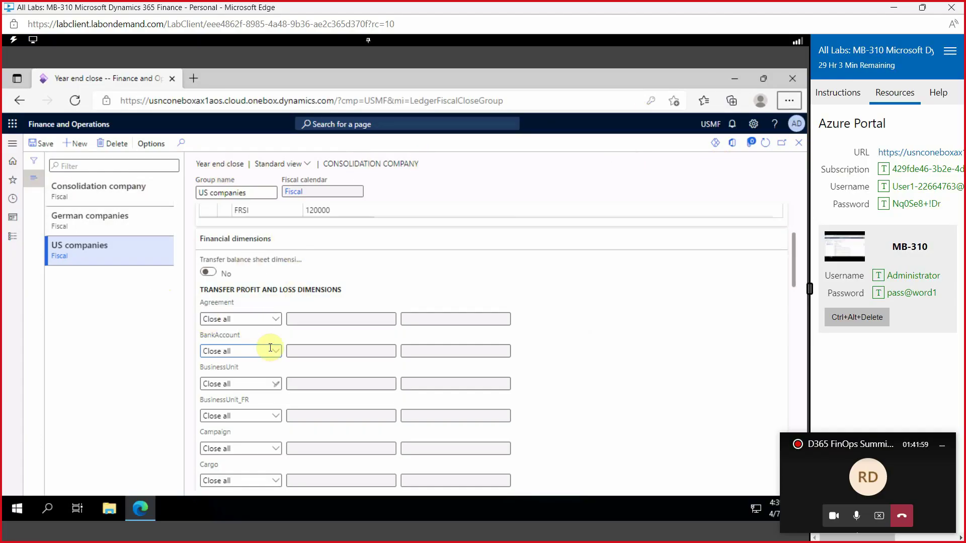
# Step: Set the Purpose profit and loss dimension to Close single and list the dimension values available for it
pyautogui.scroll(-10, 293, 320)
pyautogui.scroll(10, 296, 322)
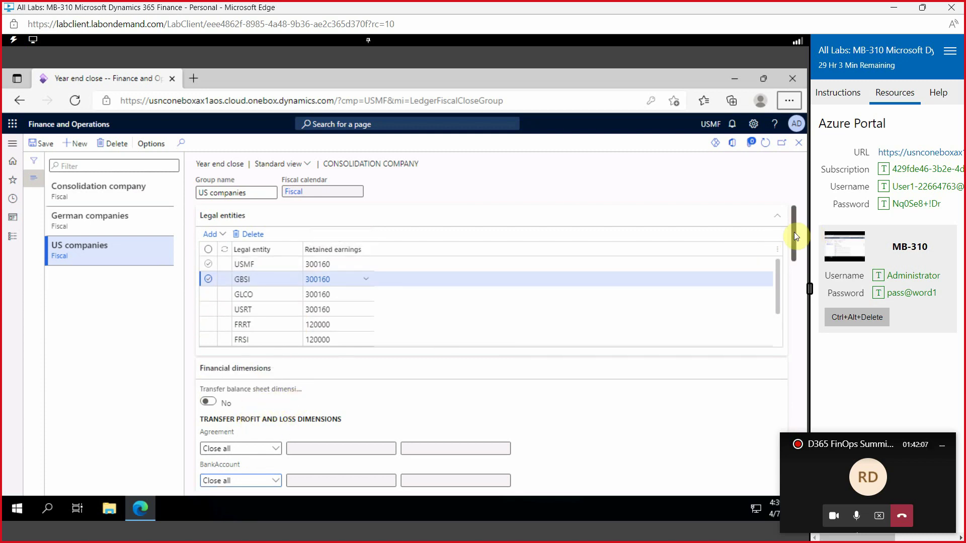
pyautogui.moveTo(794, 232); pyautogui.dragTo(796, 270)
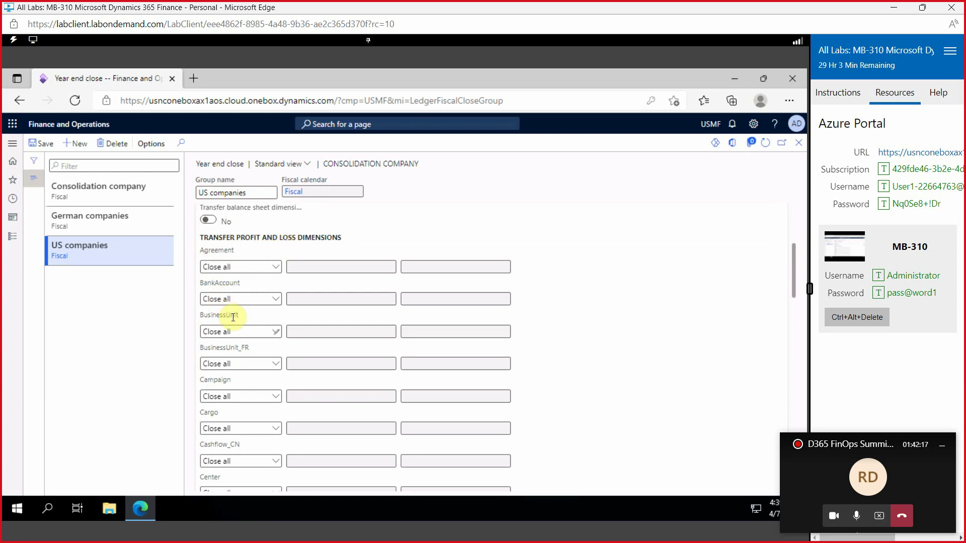
pyautogui.scroll(-5, 235, 324)
pyautogui.scroll(-10, 235, 324)
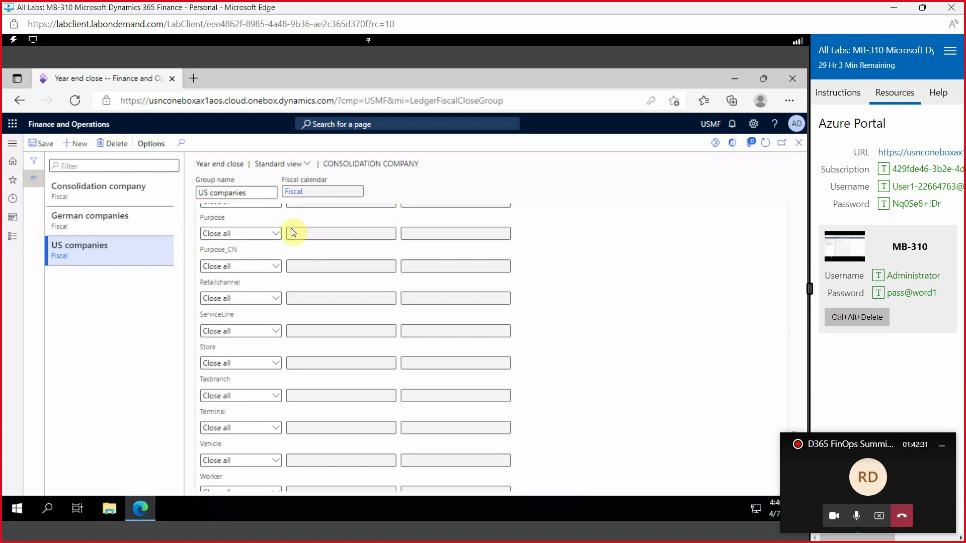
pyautogui.click(275, 233)
pyautogui.click(245, 246)
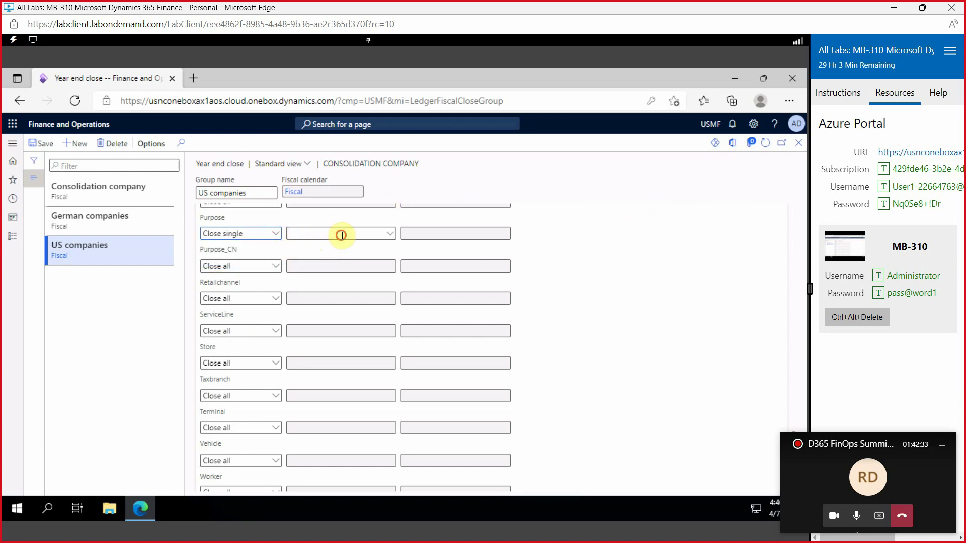
pyautogui.click(341, 235)
pyautogui.click(390, 235)
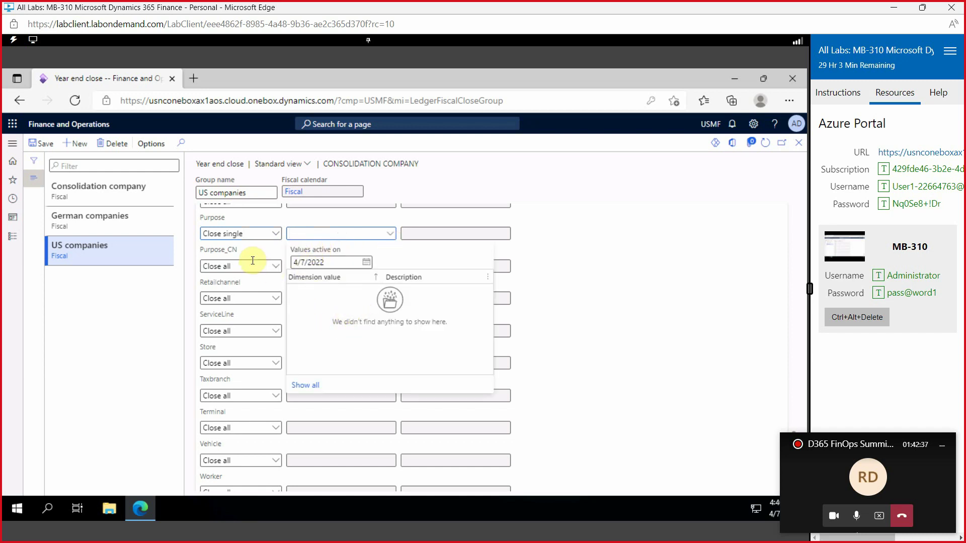
# Step: Set the Purpose profit and loss dimension back to Close all
pyautogui.click(277, 234)
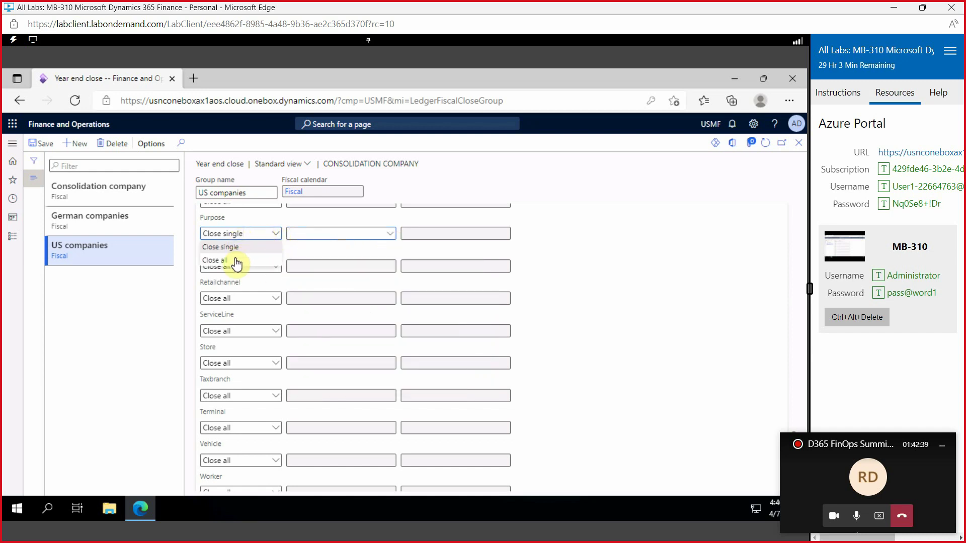
pyautogui.click(575, 253)
pyautogui.scroll(5, 575, 252)
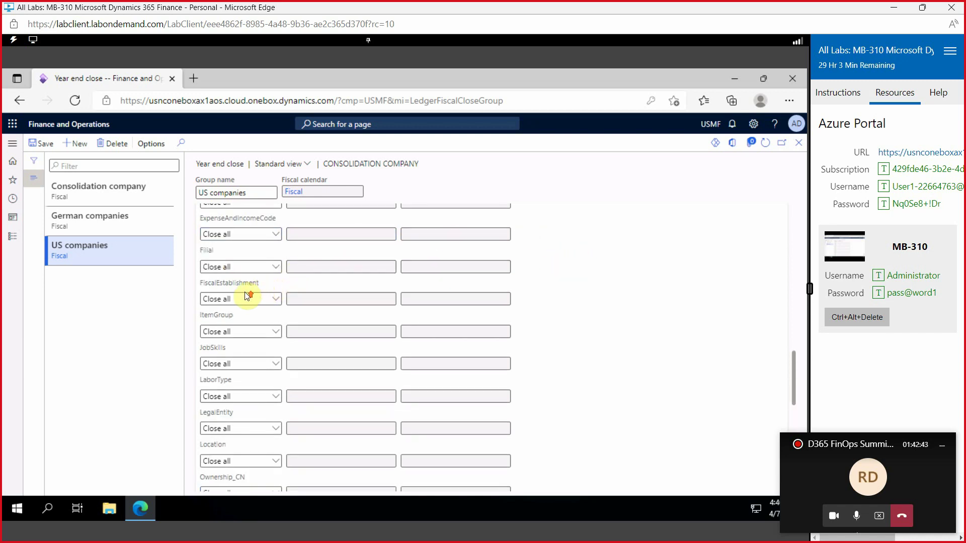
pyautogui.scroll(3, 252, 297)
pyautogui.scroll(-6, 244, 387)
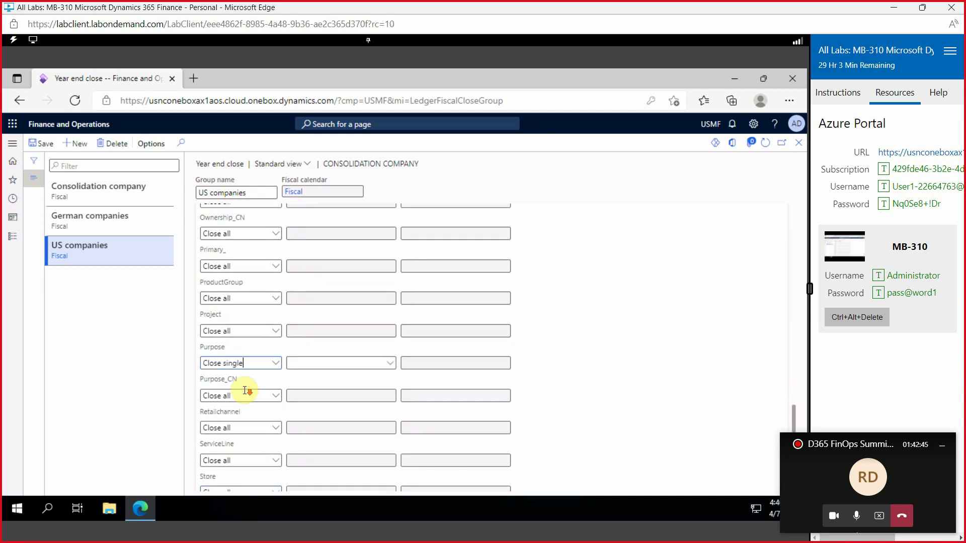
pyautogui.click(276, 363)
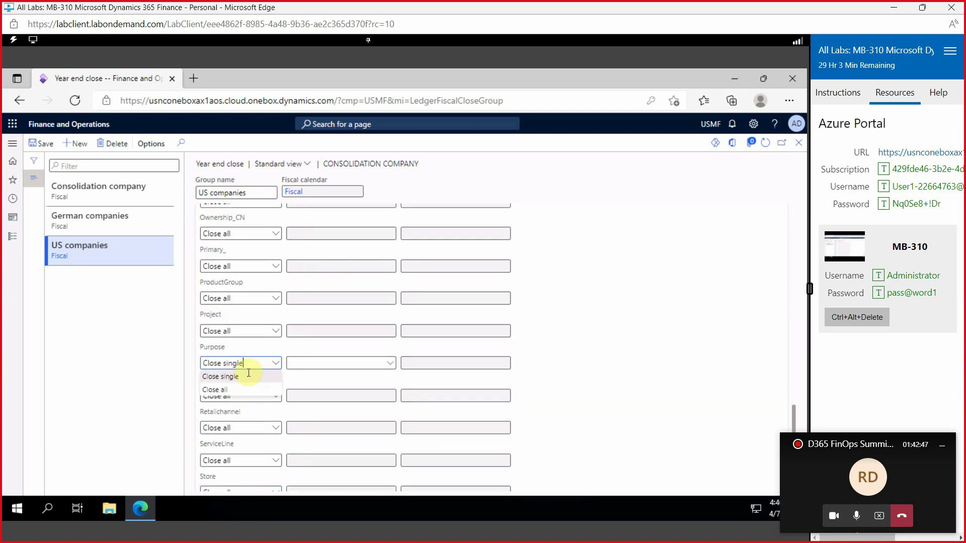
pyautogui.click(231, 391)
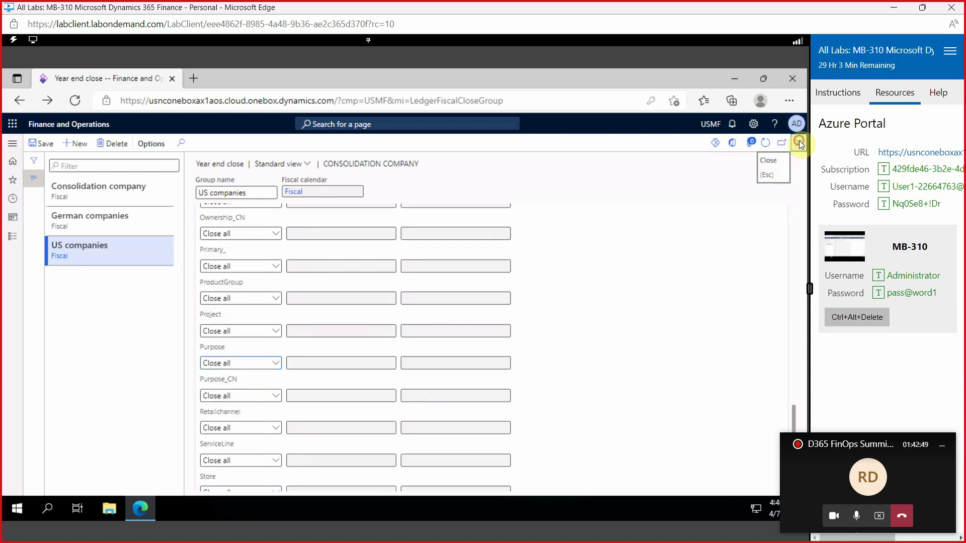
# Step: Close the year-end close template setup and advance the slide presentation to the year-end close process slide
pyautogui.click(799, 142)
pyautogui.hotkey('alt', 'Tab')
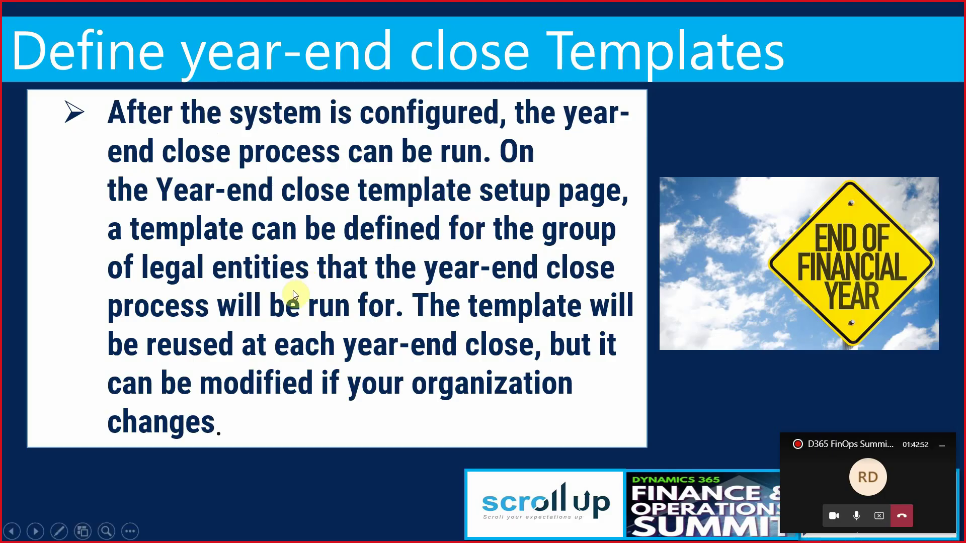
pyautogui.click(292, 291)
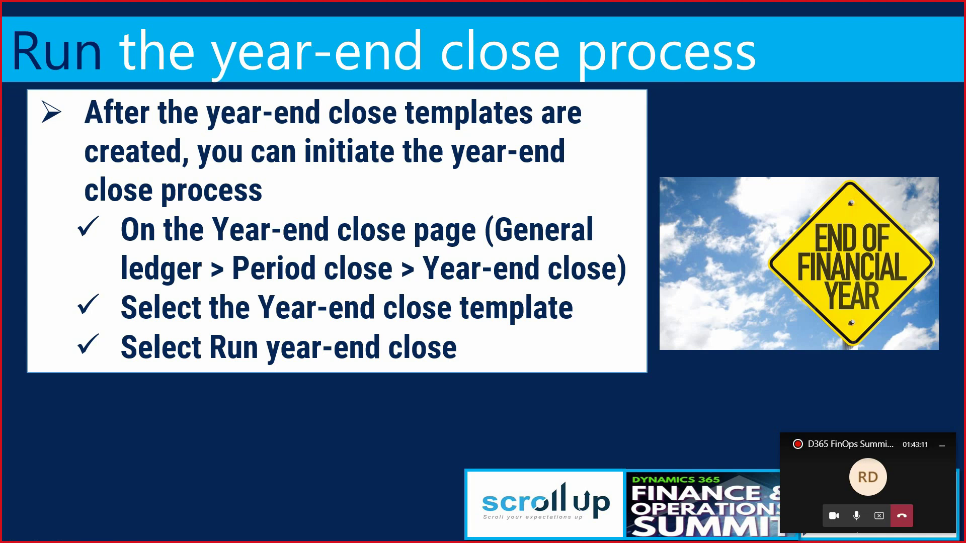
pyautogui.hotkey('alt', 'Tab')
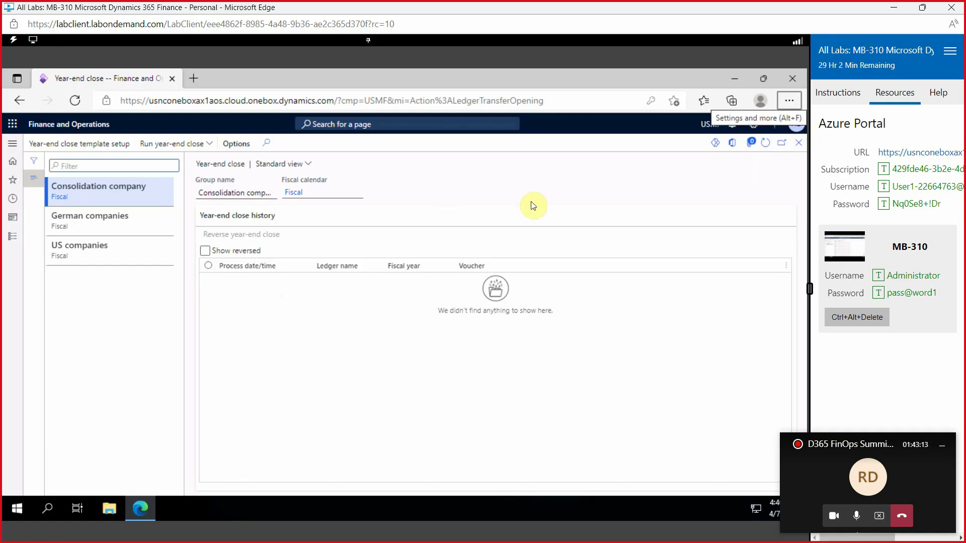
# Step: Return to the dashboard and reopen the Year end close page of the General ledger's period close tasks
pyautogui.click(798, 142)
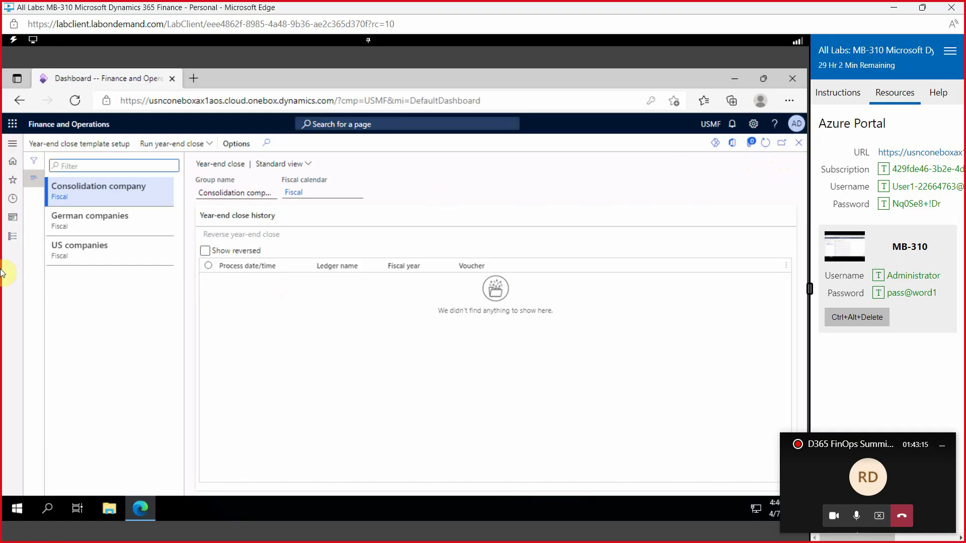
pyautogui.click(12, 237)
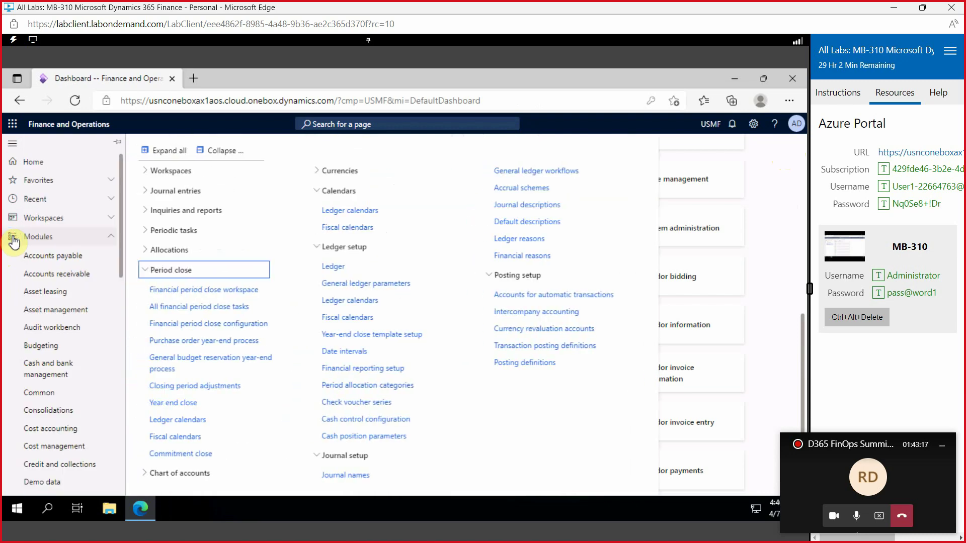
pyautogui.scroll(-3, 46, 365)
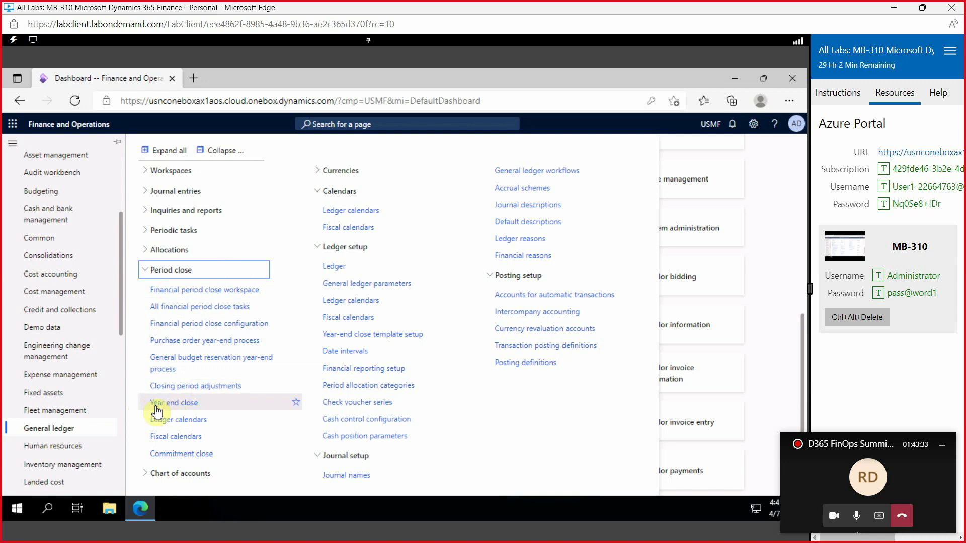
pyautogui.click(173, 408)
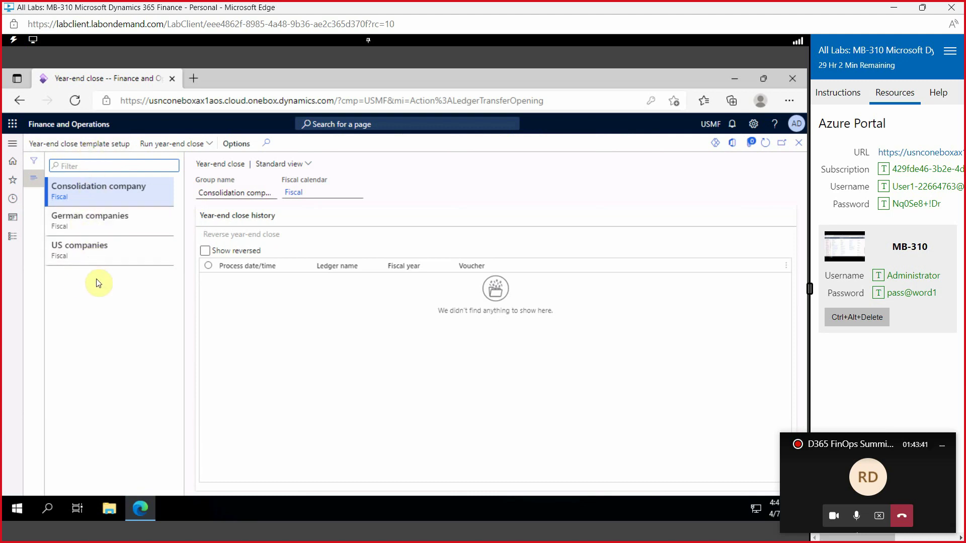
# Step: Go through the US, consolidation and German groups' year-end close history, finishing with US companies selected
pyautogui.click(104, 254)
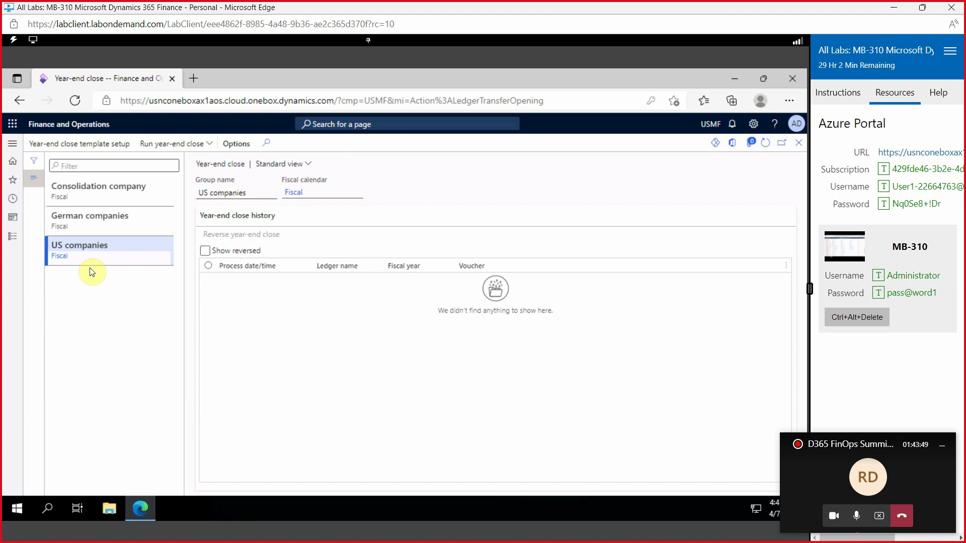
pyautogui.click(134, 257)
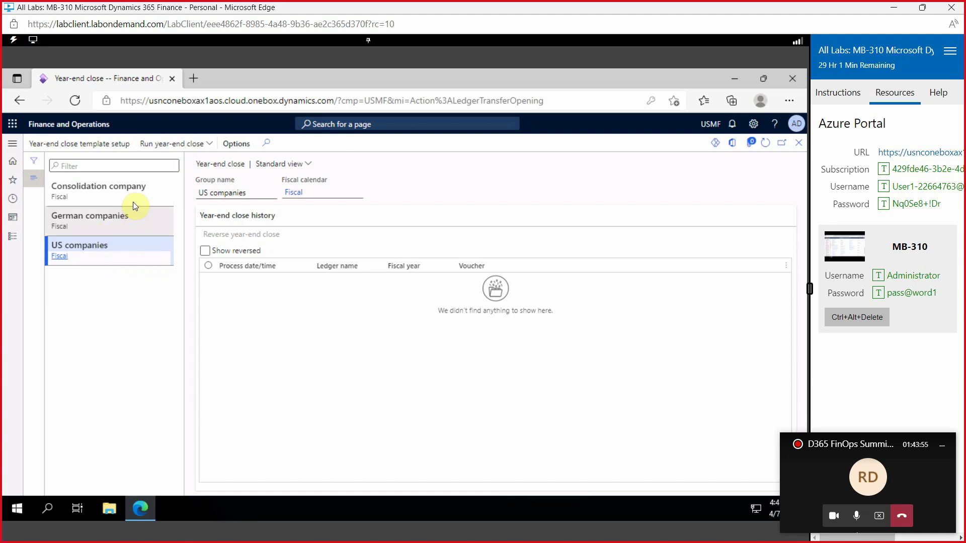
pyautogui.click(98, 193)
pyautogui.click(126, 221)
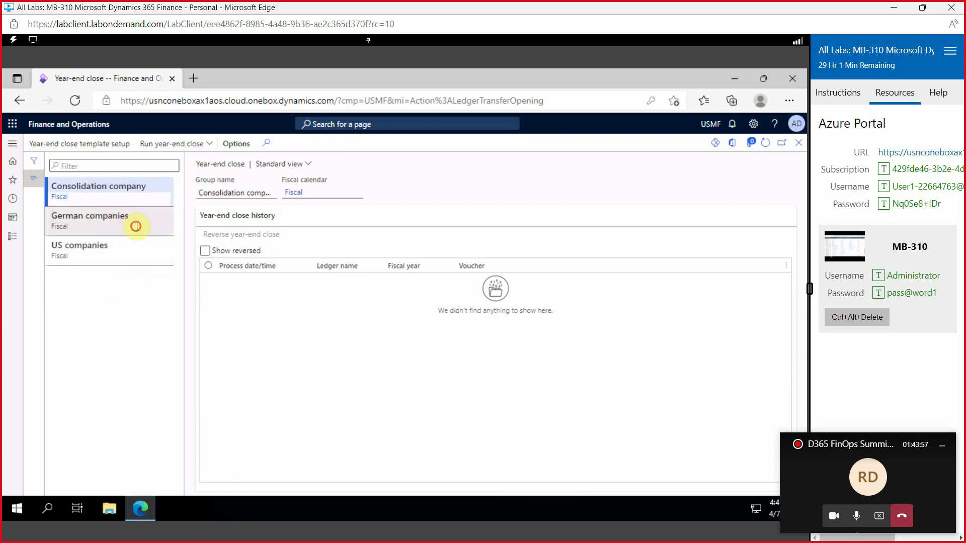
pyautogui.click(124, 249)
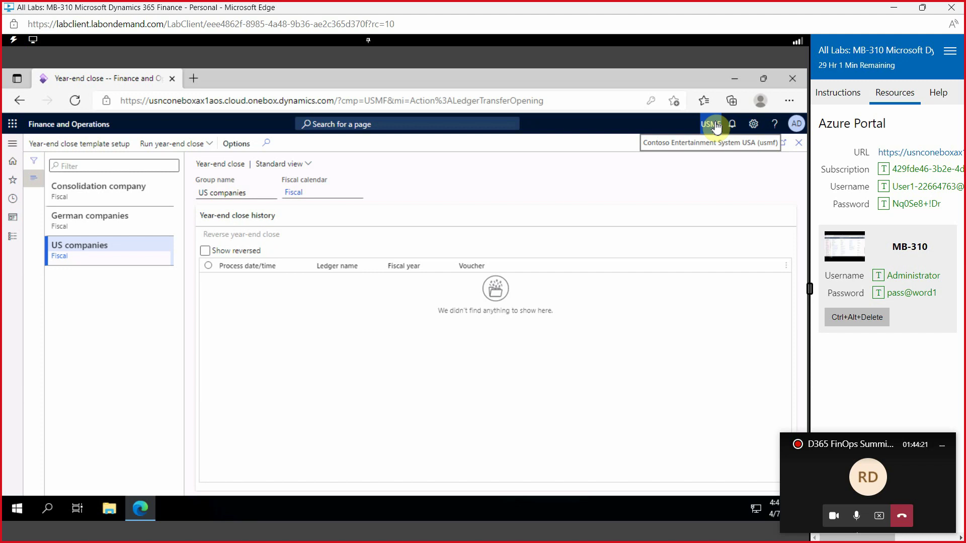
# Step: Search for "voucher tran", open the Voucher transactions inquiry without criteria, and sort the transactions by date from newest to oldest
pyautogui.click(370, 128)
pyautogui.write('voucher tran')
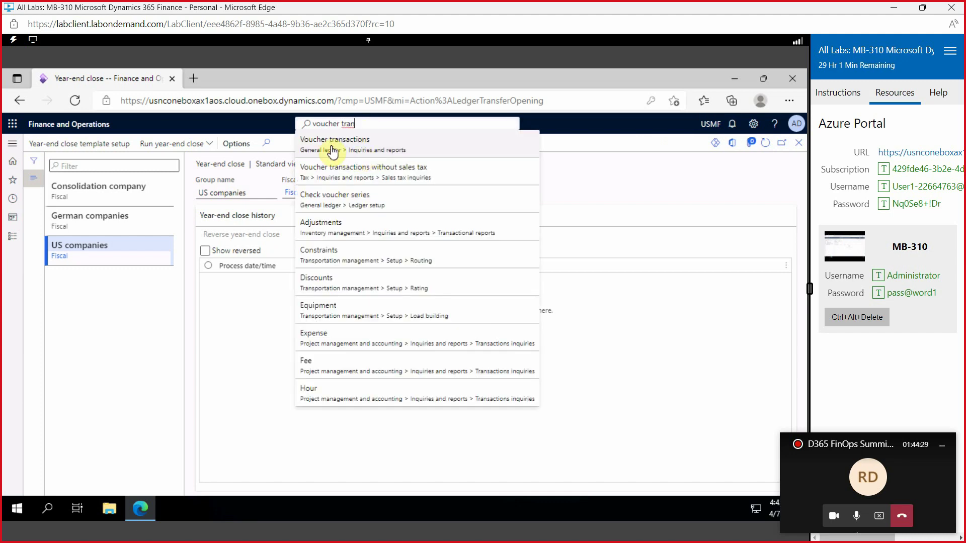
pyautogui.click(341, 150)
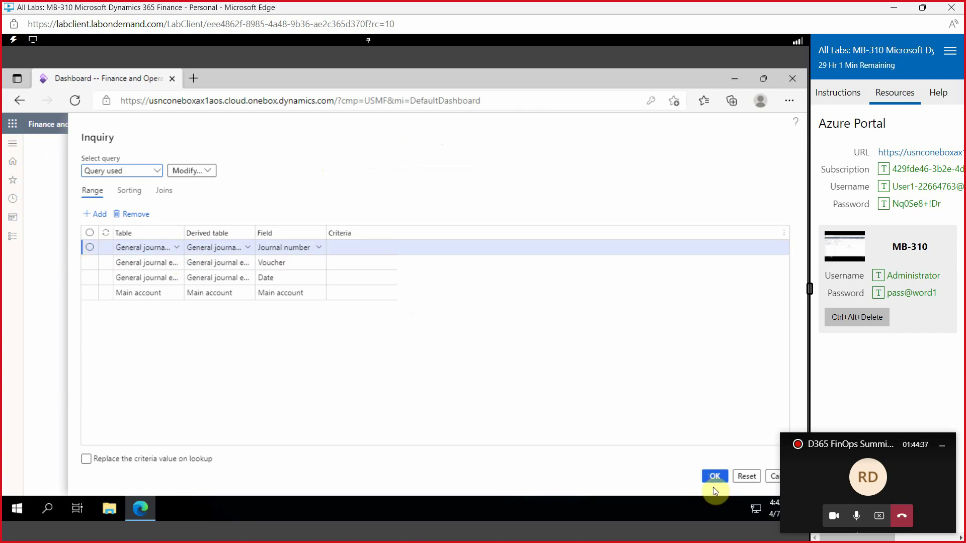
pyautogui.click(716, 482)
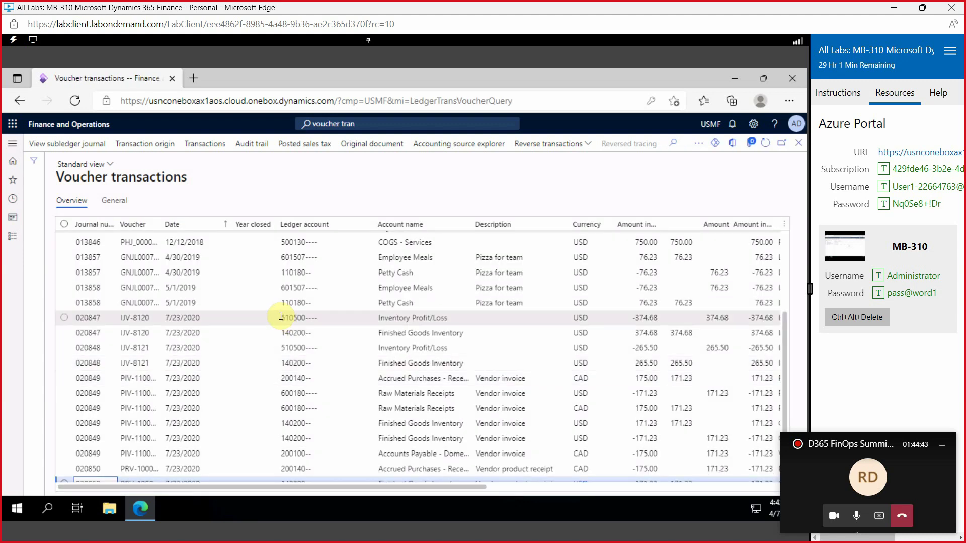
pyautogui.click(228, 228)
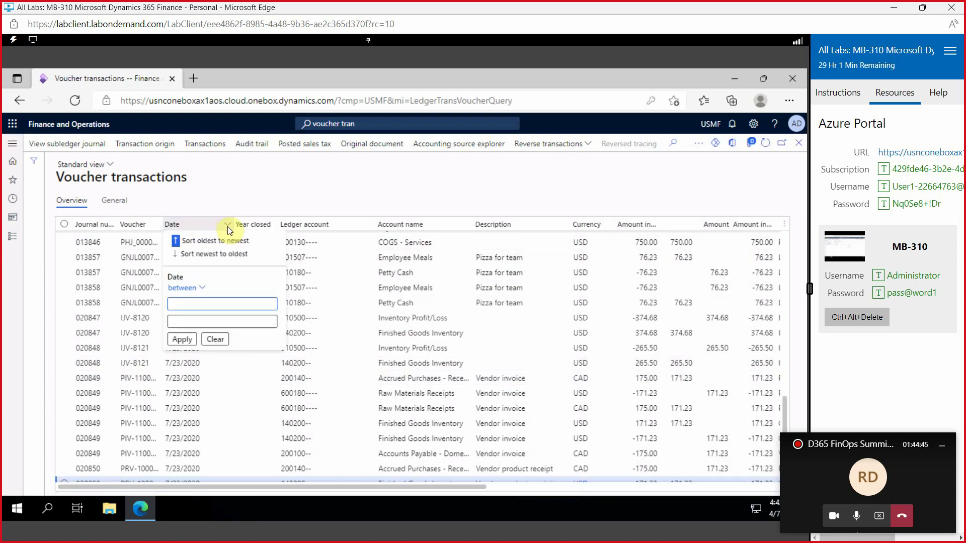
pyautogui.click(213, 256)
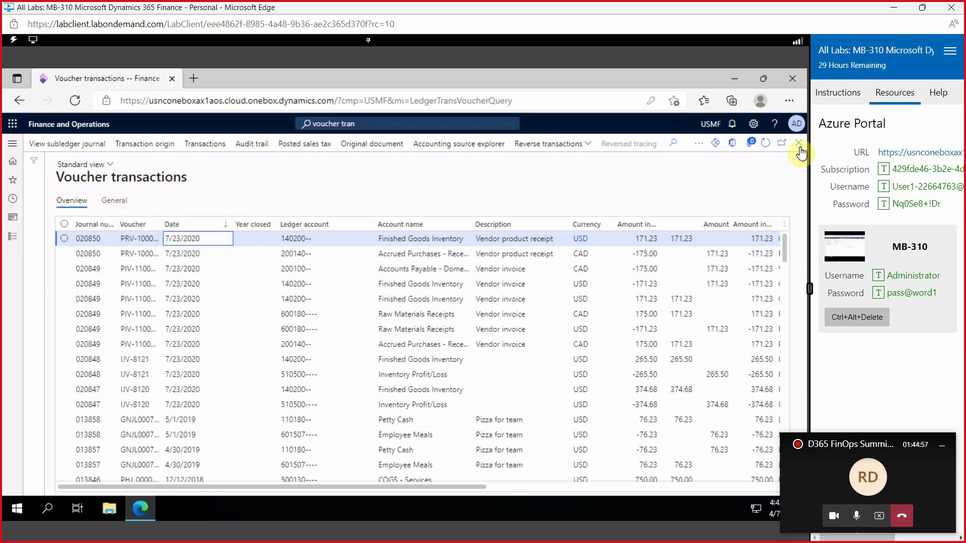
# Step: Close the voucher transactions inquiry, reopen the General ledger's Year end close page, and select the US companies group
pyautogui.click(739, 171)
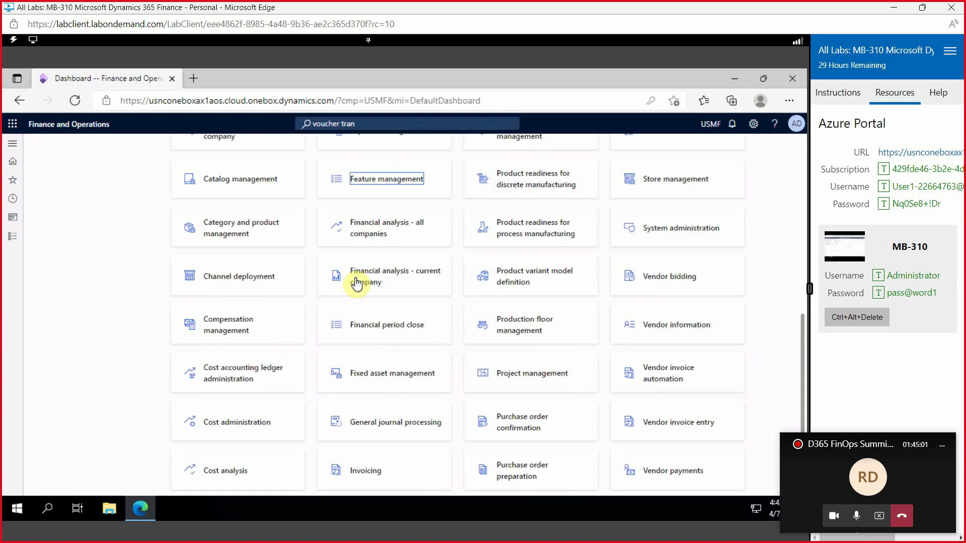
pyautogui.click(15, 243)
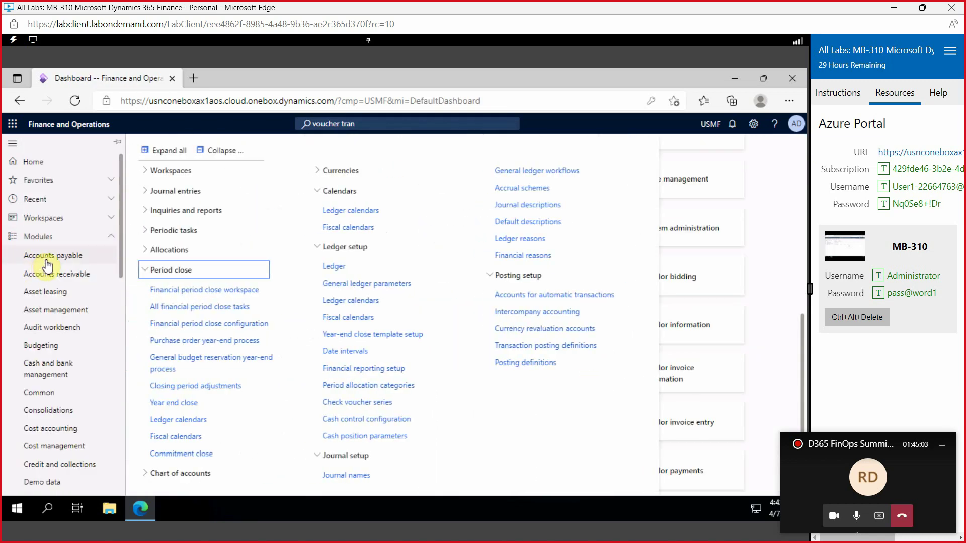
pyautogui.click(172, 401)
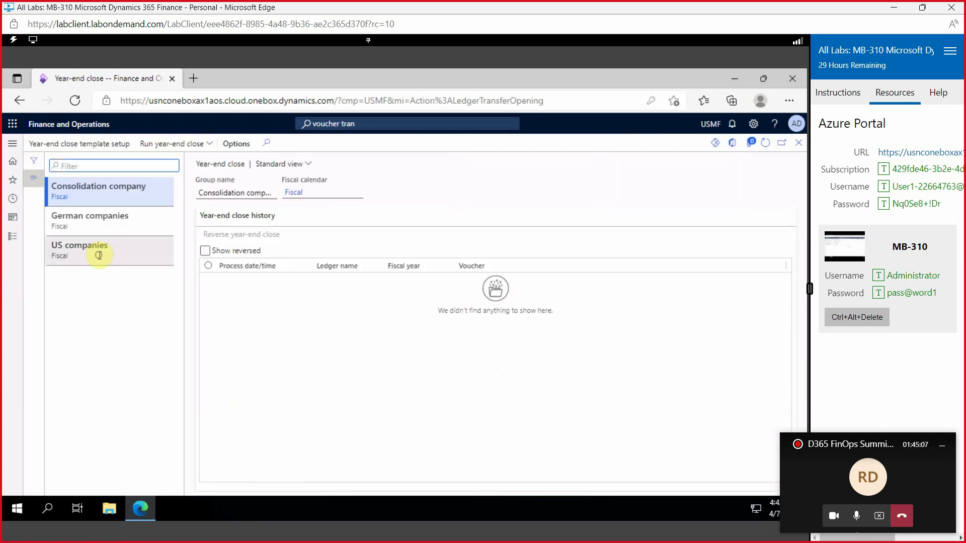
pyautogui.click(99, 256)
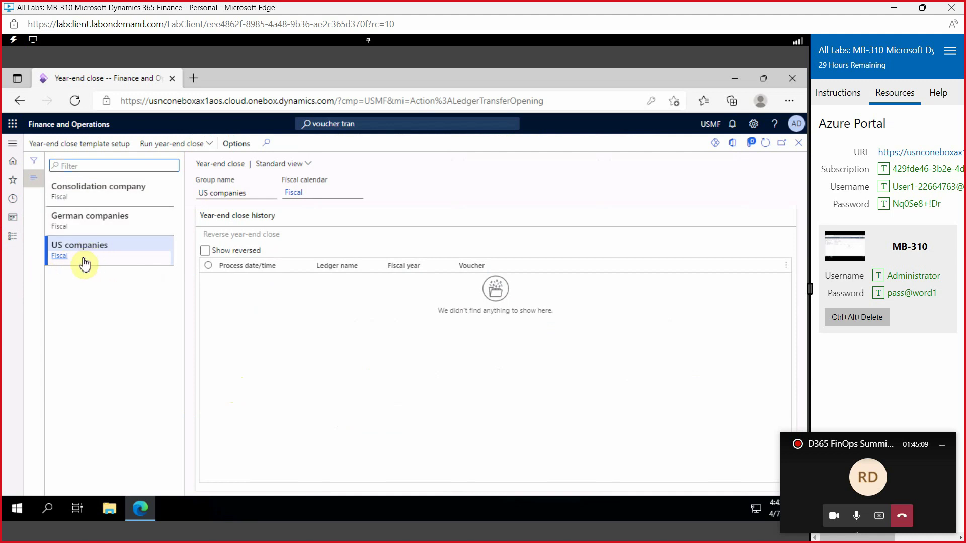
# Step: Start the year-end close run for the US companies group with only the USMF legal entity selected
pyautogui.click(205, 144)
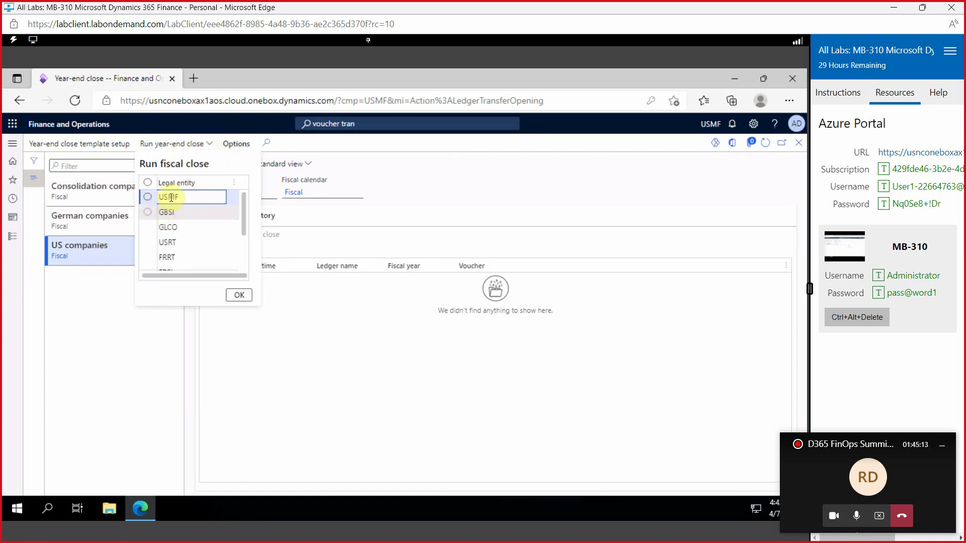
pyautogui.moveTo(246, 216)
pyautogui.mouseDown()
pyautogui.moveTo(246, 259)
pyautogui.moveTo(250, 202)
pyautogui.mouseUp()
pyautogui.click(147, 183)
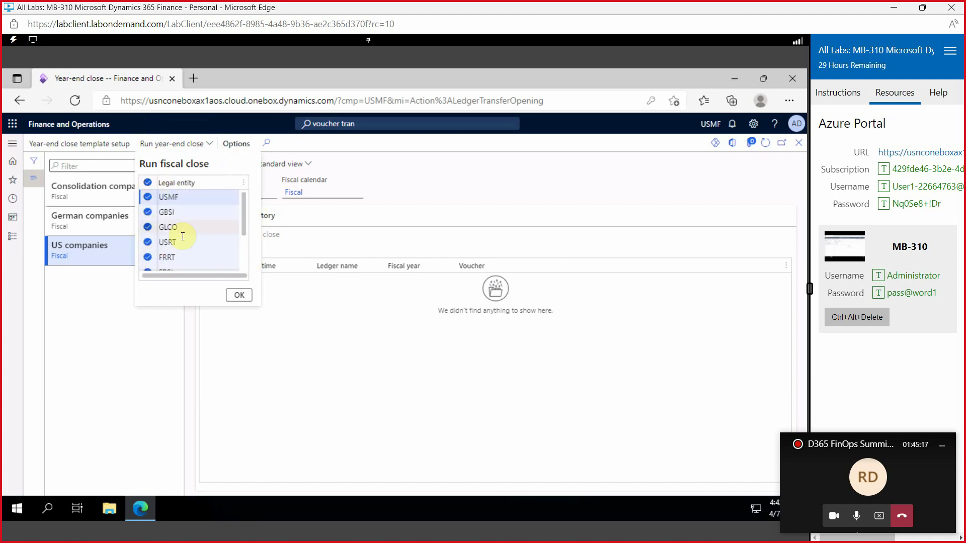
pyautogui.click(147, 183)
pyautogui.click(147, 197)
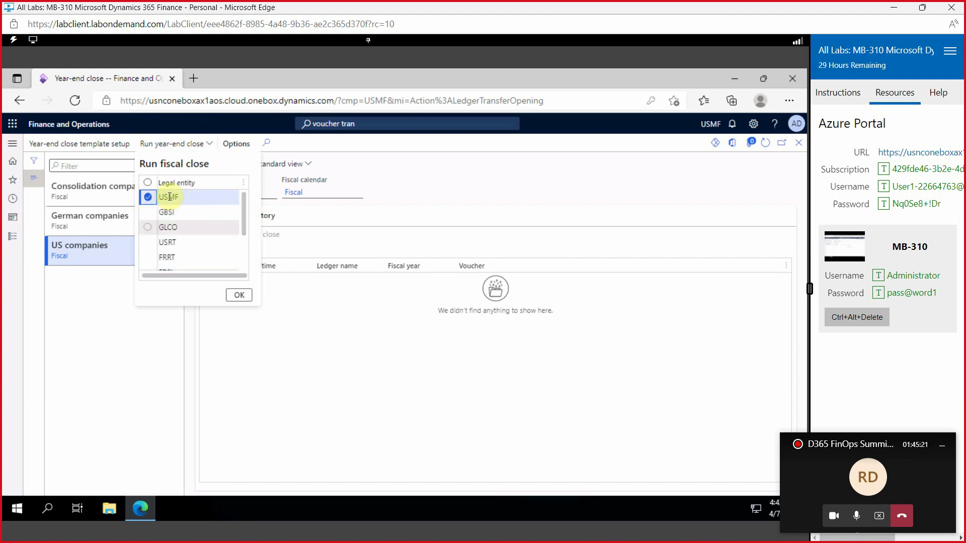
pyautogui.click(238, 298)
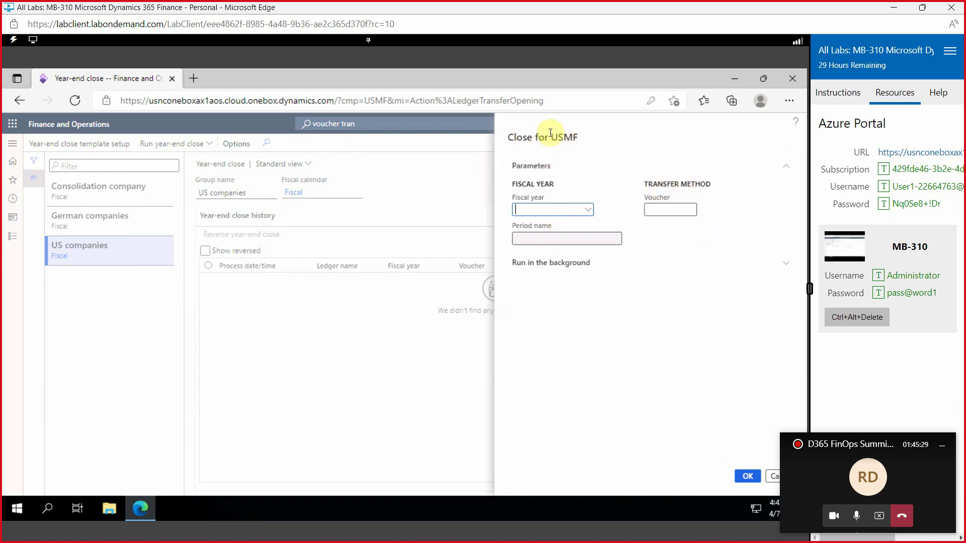
# Step: Set the USMF close parameters to fiscal year 2020 and voucher EYC-USMF-2020-1
pyautogui.click(586, 217)
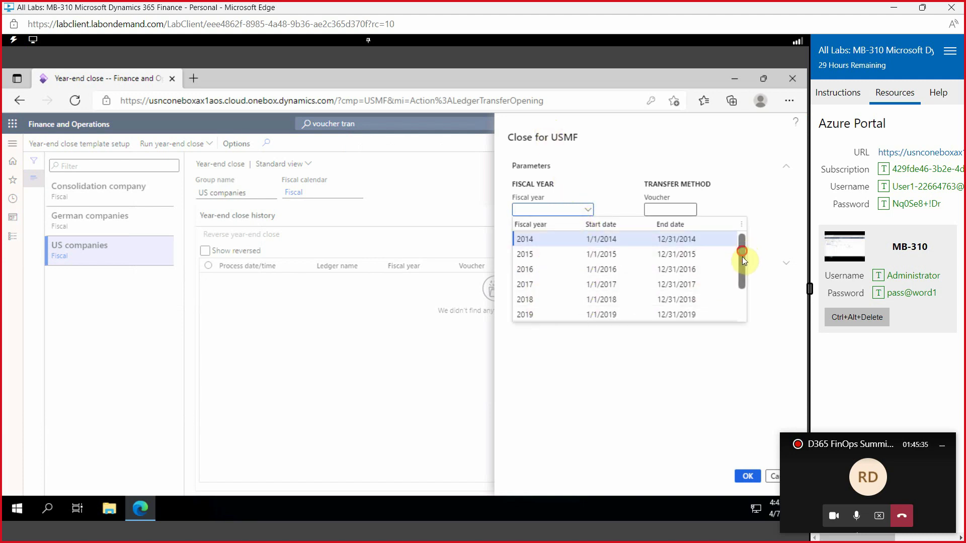
pyautogui.moveTo(742, 257); pyautogui.dragTo(745, 297)
pyautogui.click(530, 285)
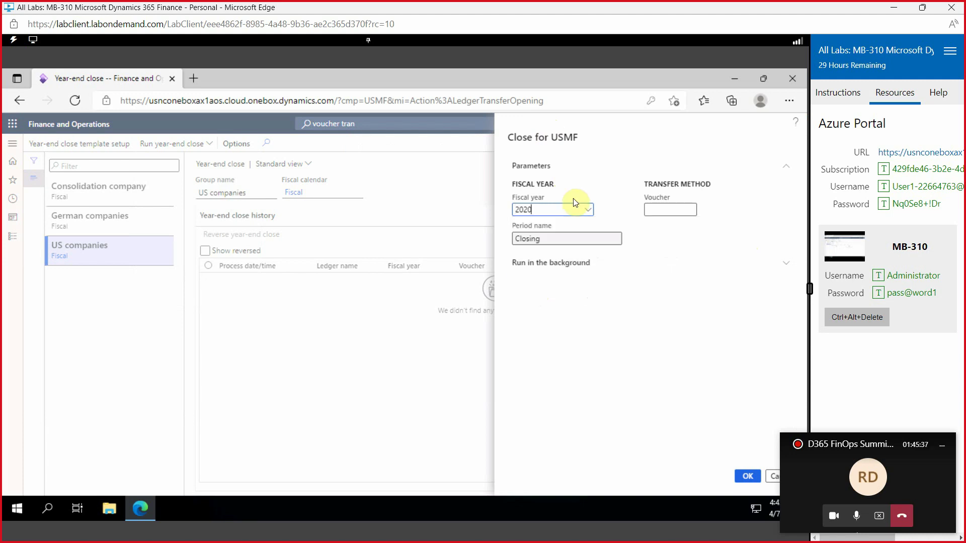
pyautogui.click(672, 209)
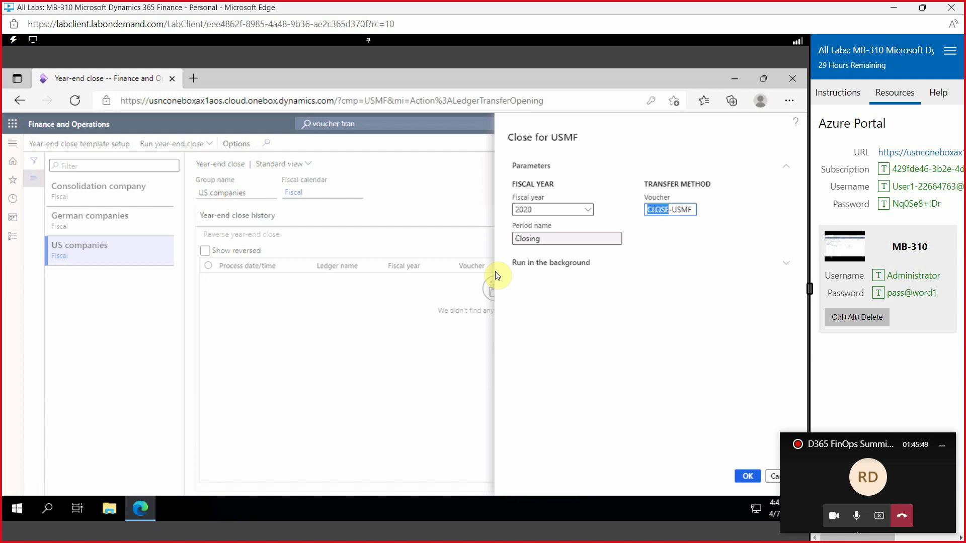
pyautogui.write('EYC-USMF-20')
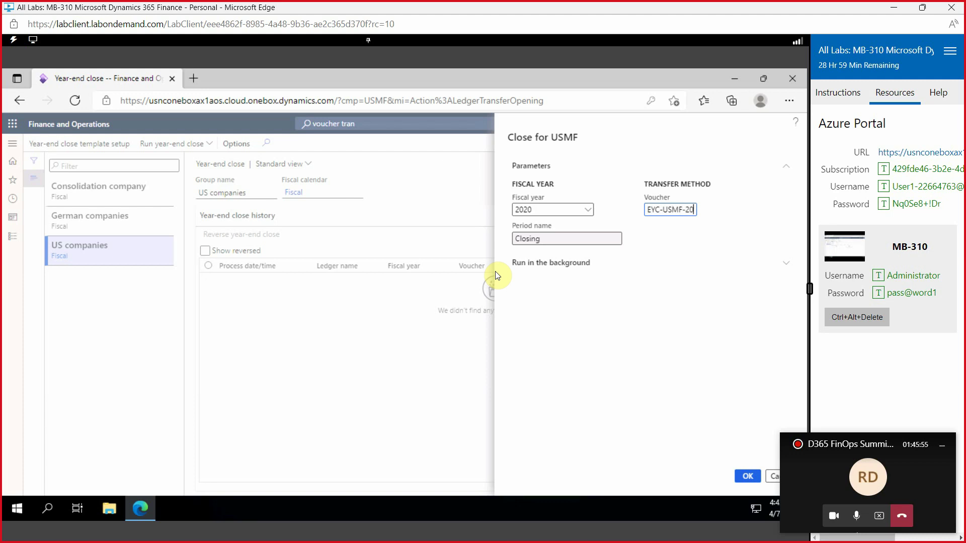
pyautogui.write('20-1')
pyautogui.moveTo(870, 435); pyautogui.dragTo(881, 436)
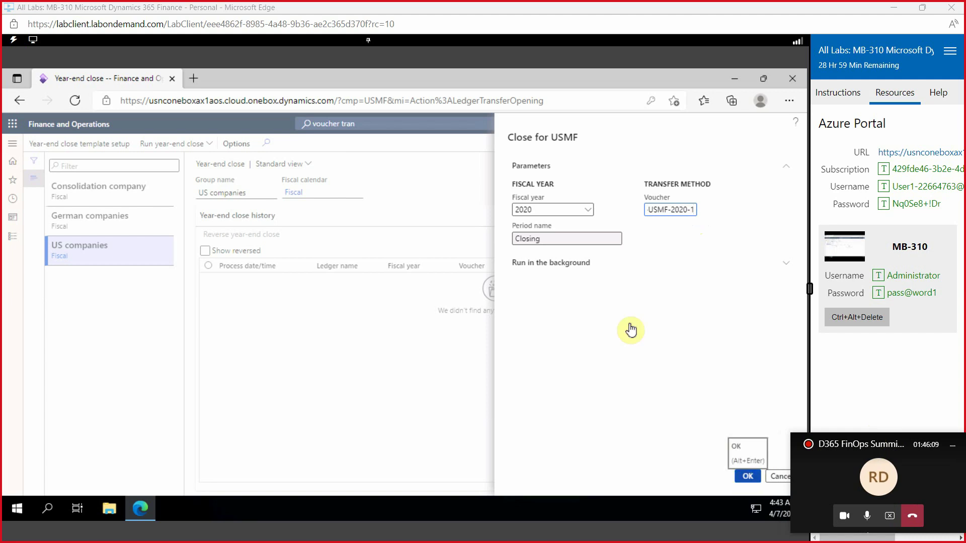
# Step: Review the background run options for the USMF close, then submit the Run fiscal close job
pyautogui.click(551, 267)
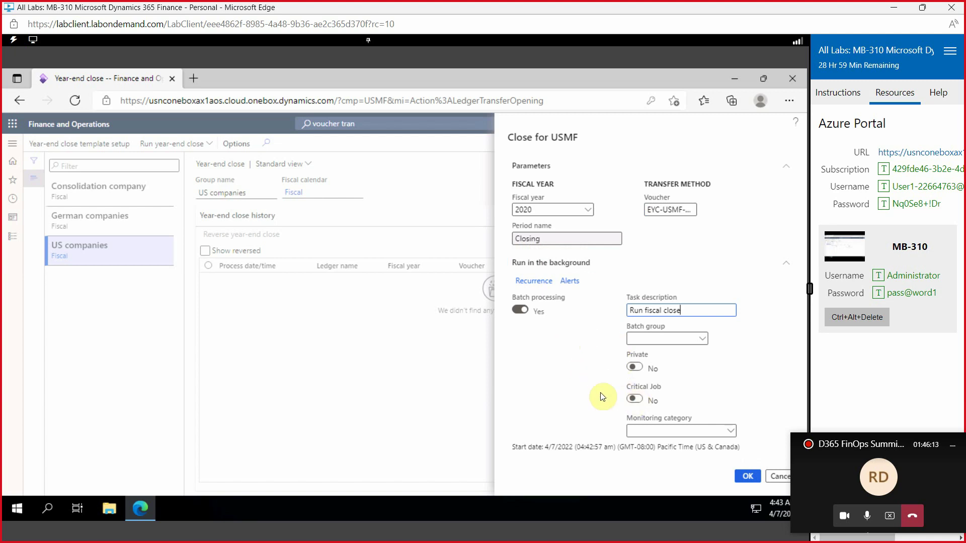
pyautogui.click(787, 265)
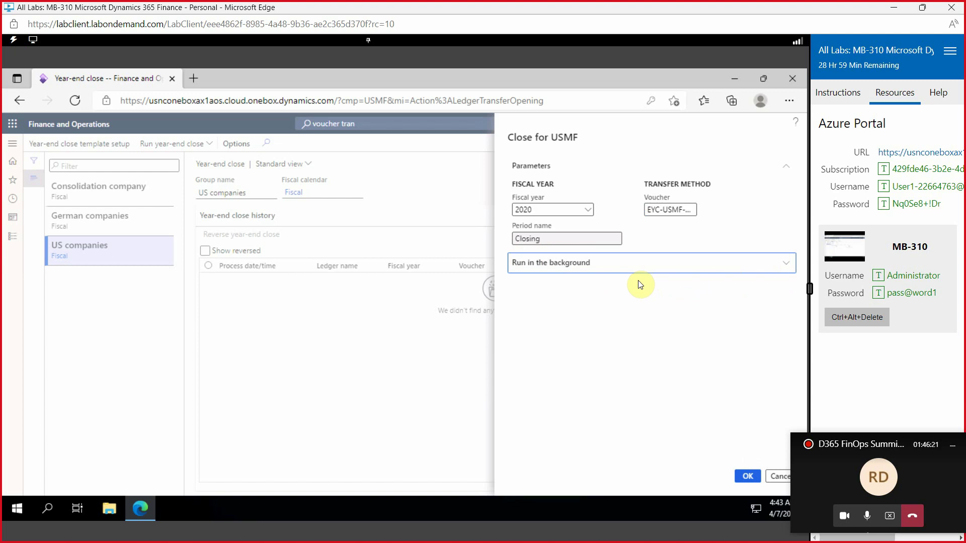
pyautogui.click(749, 476)
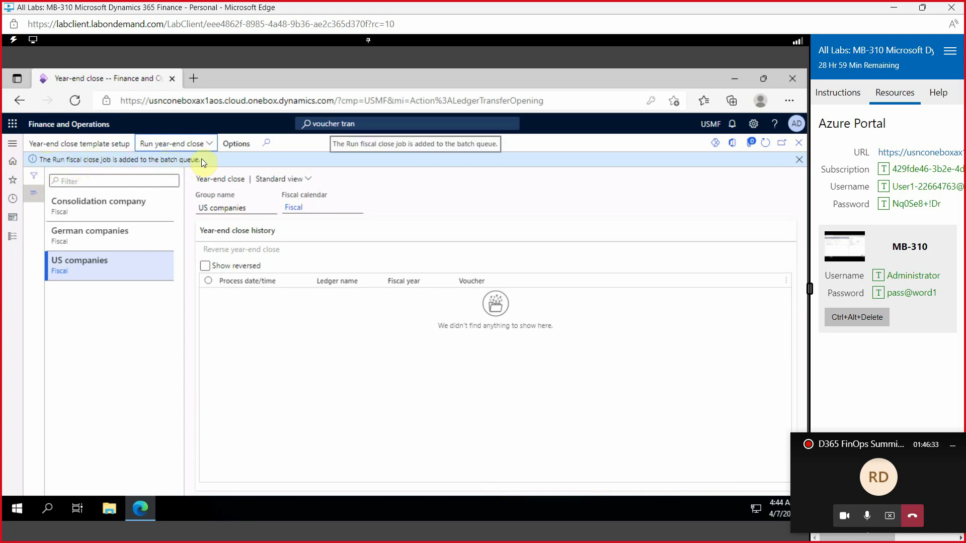
# Step: Search for "batch job", open the Batch jobs list, and filter it to job descriptions beginning with "Run Fis"
pyautogui.click(391, 123)
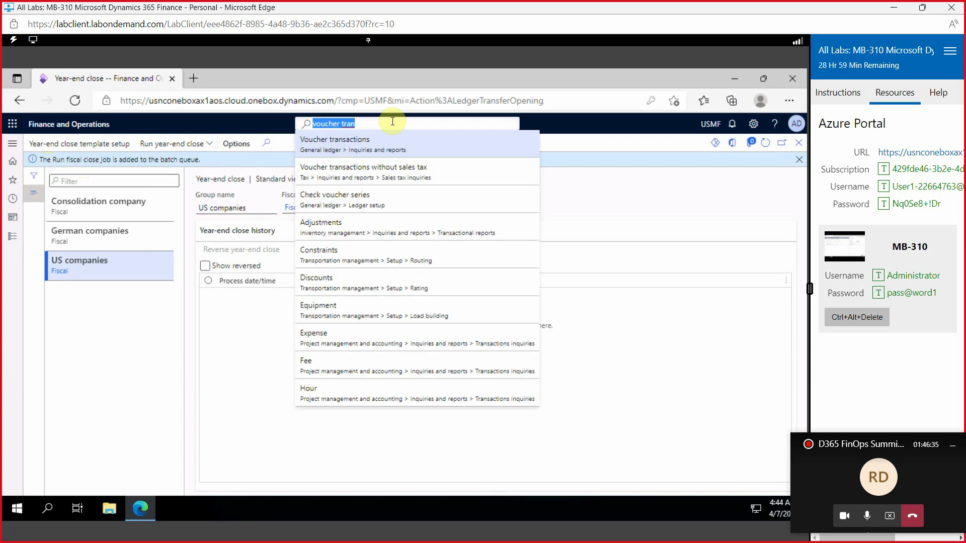
pyautogui.write('batch job')
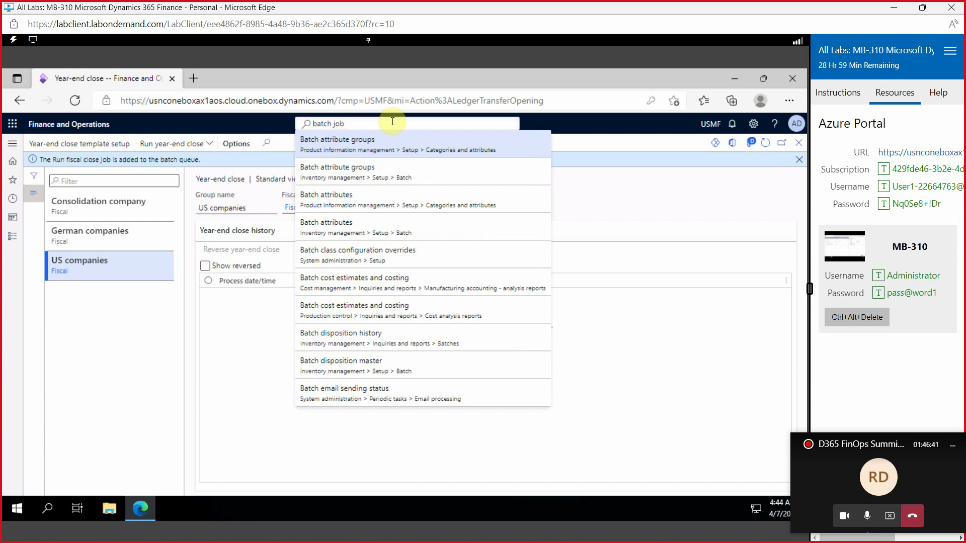
pyautogui.click(345, 254)
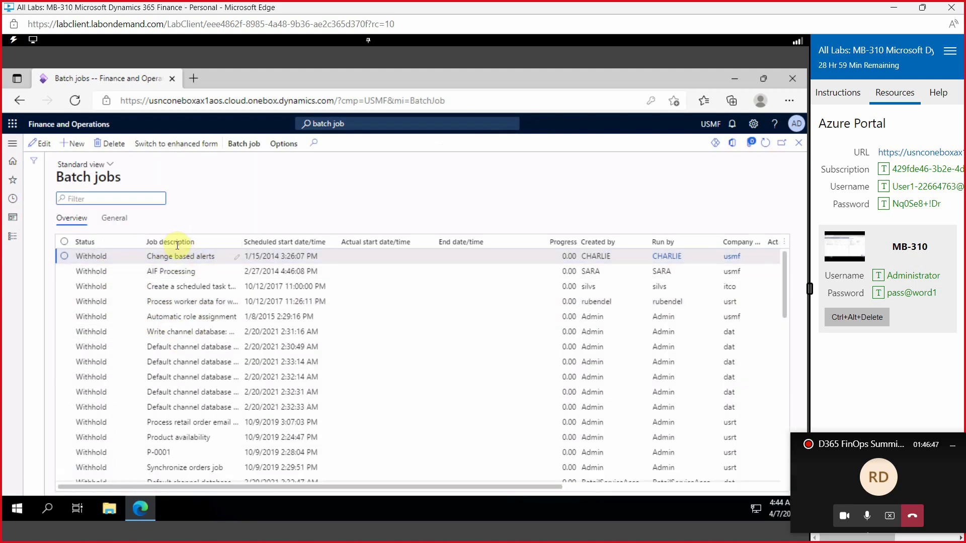
pyautogui.click(233, 242)
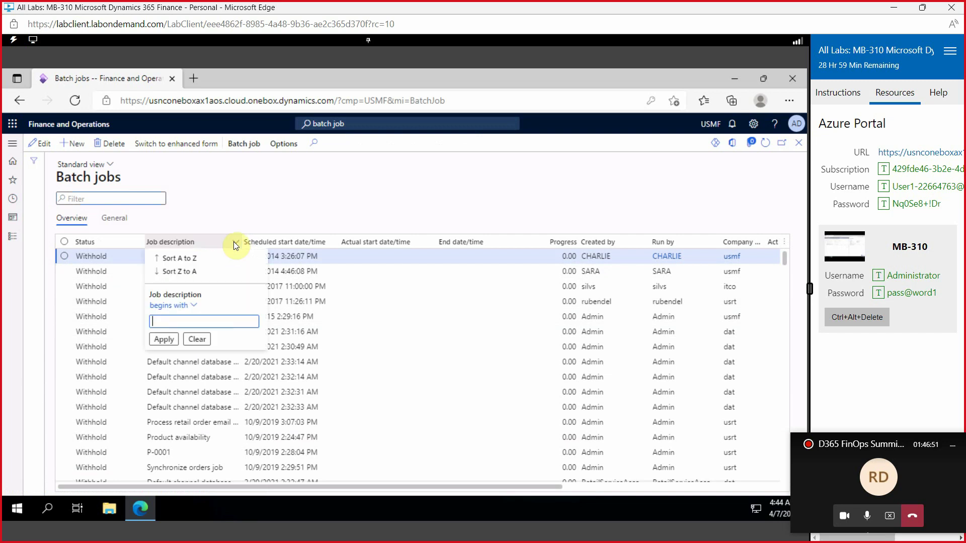
pyautogui.write('Run Fis')
pyautogui.click(164, 339)
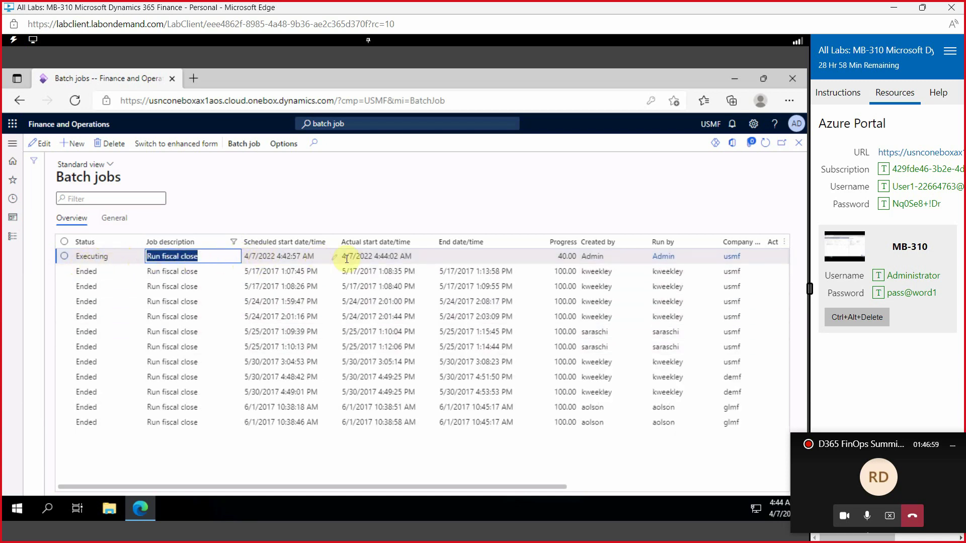
# Step: Refresh the batch job list repeatedly to check the progress of the USMF Run fiscal close job
pyautogui.click(765, 146)
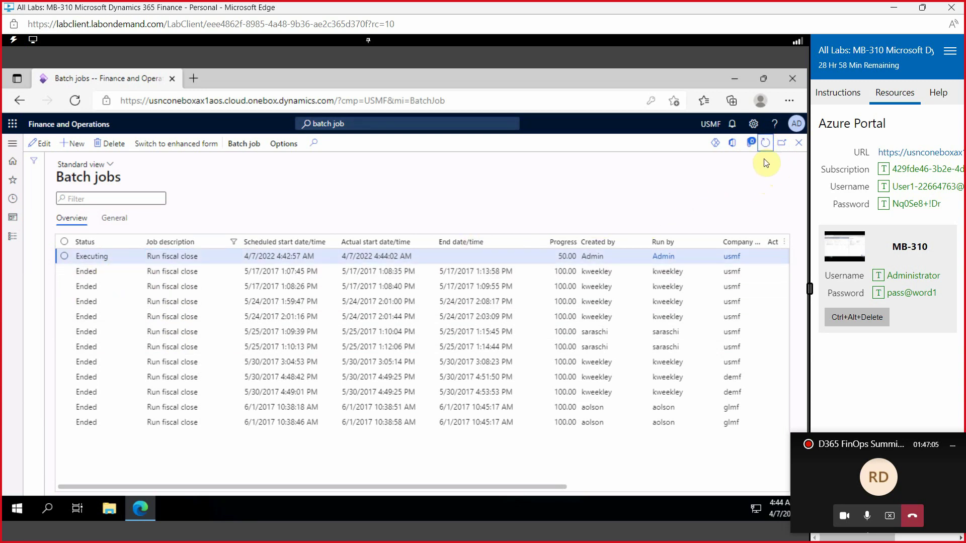
pyautogui.click(766, 143)
pyautogui.click(765, 142)
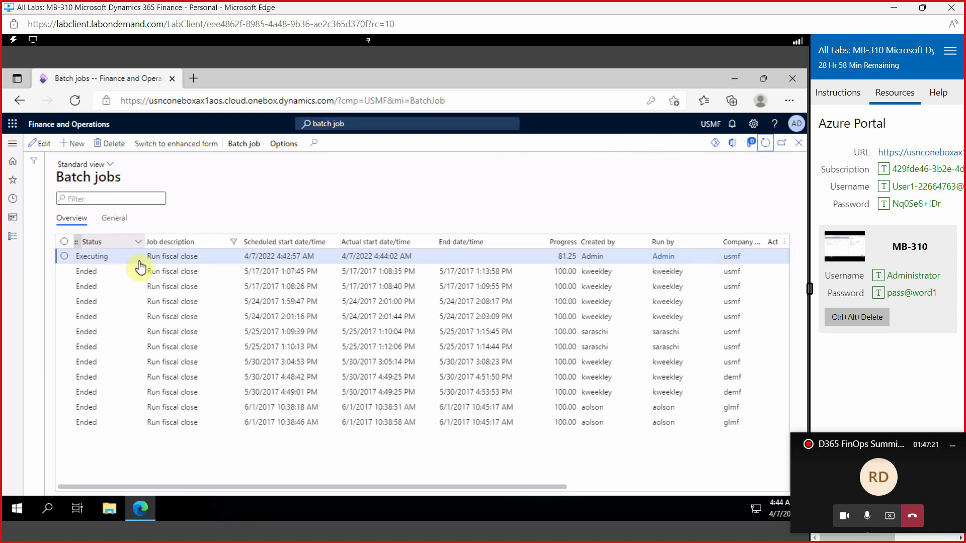
pyautogui.click(765, 142)
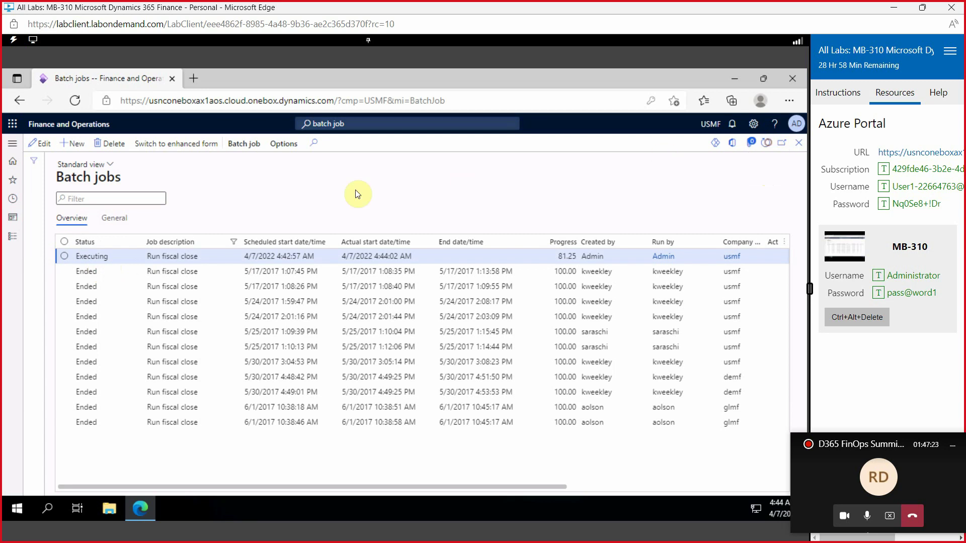
pyautogui.click(766, 144)
# Step: Leave the batch jobs list, reopen the General ledger's Year end close page, and show the US companies group's close history
pyautogui.click(799, 143)
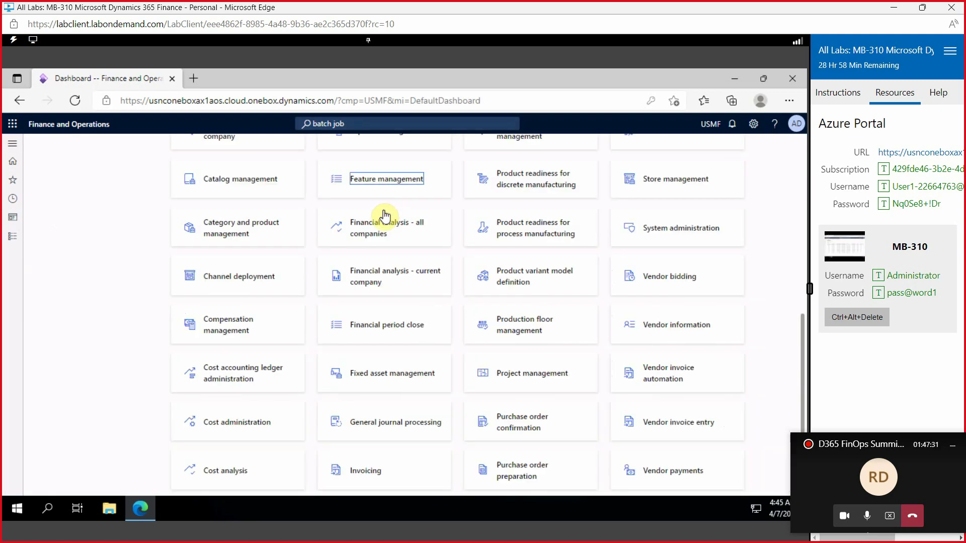
pyautogui.click(12, 245)
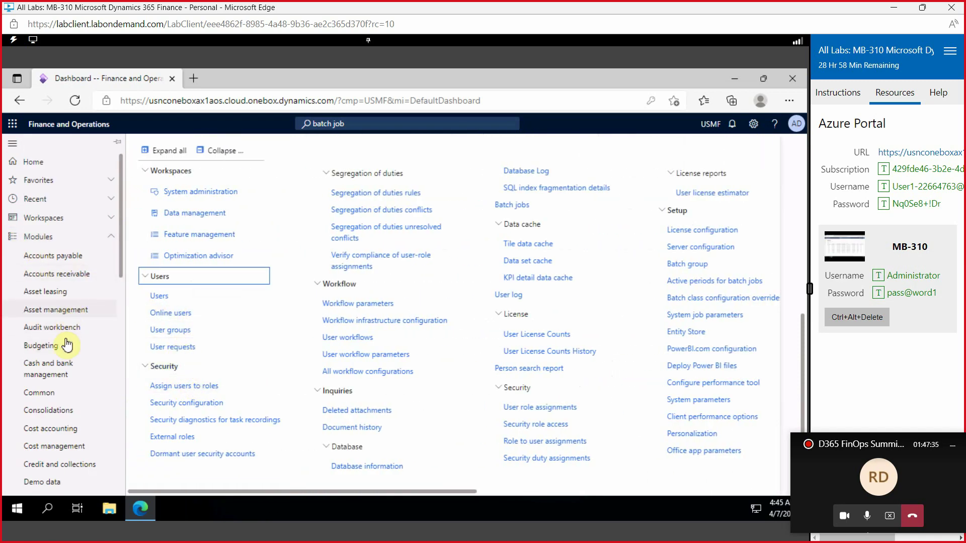
pyautogui.scroll(-5, 71, 382)
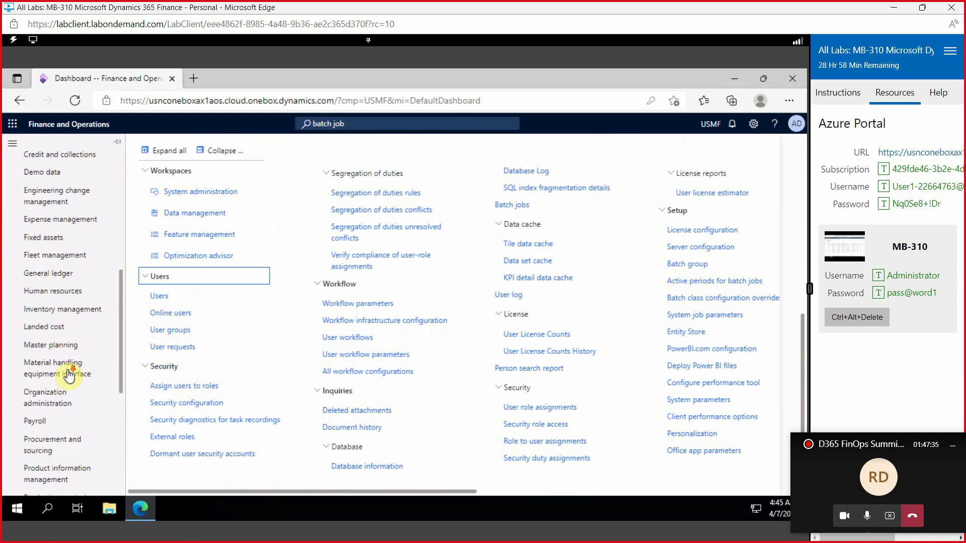
pyautogui.click(56, 274)
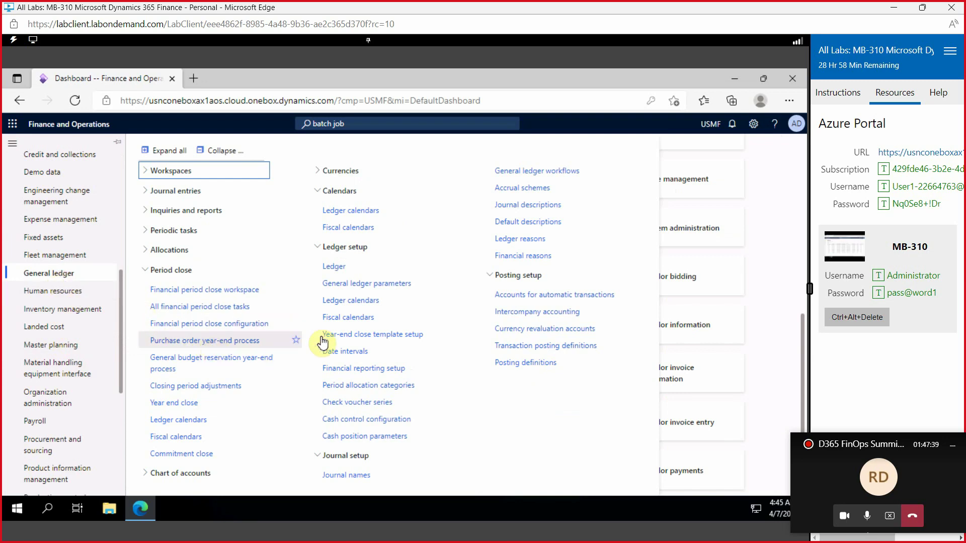
pyautogui.click(173, 403)
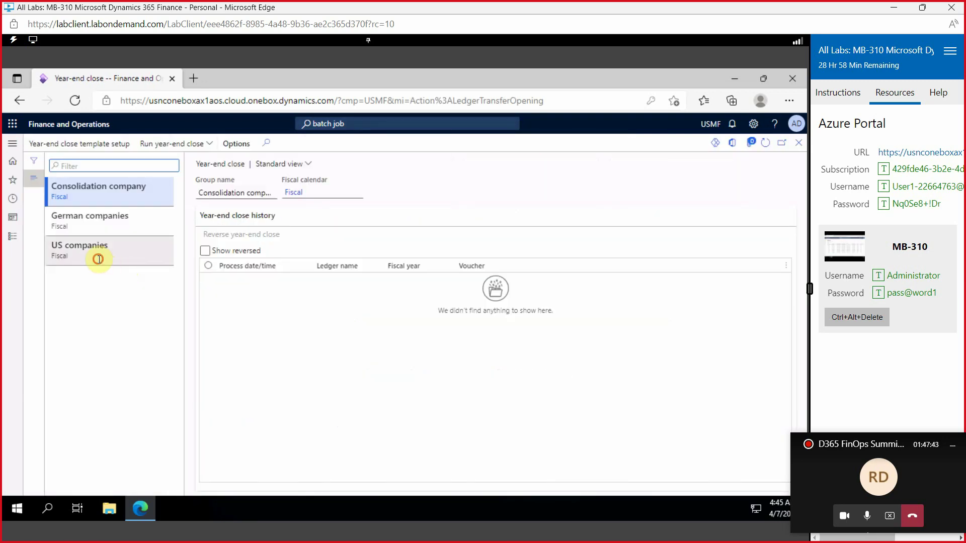
pyautogui.click(98, 259)
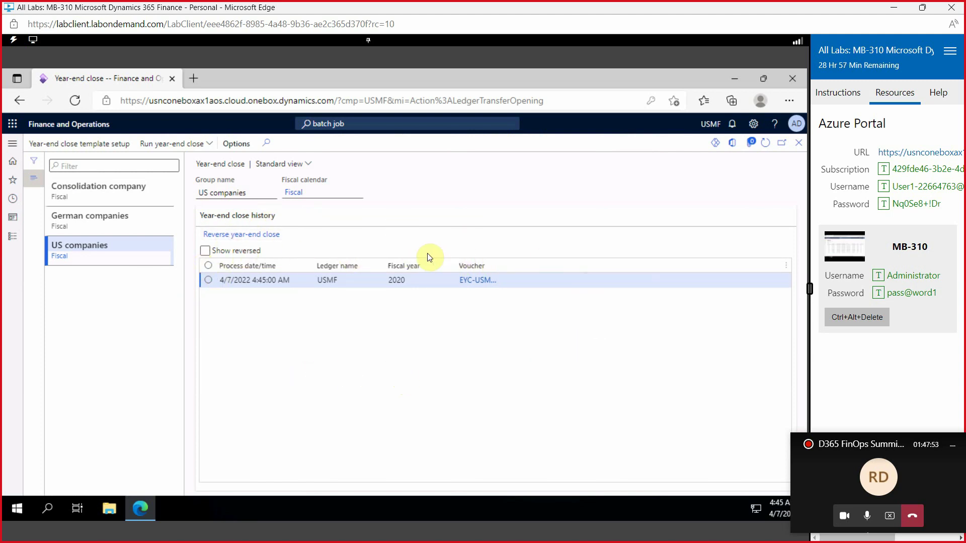
# Step: Widen the Voucher column of the year-end close history and open the USMF closing voucher's transactions
pyautogui.click(137, 264)
pyautogui.click(503, 265)
pyautogui.click(491, 283)
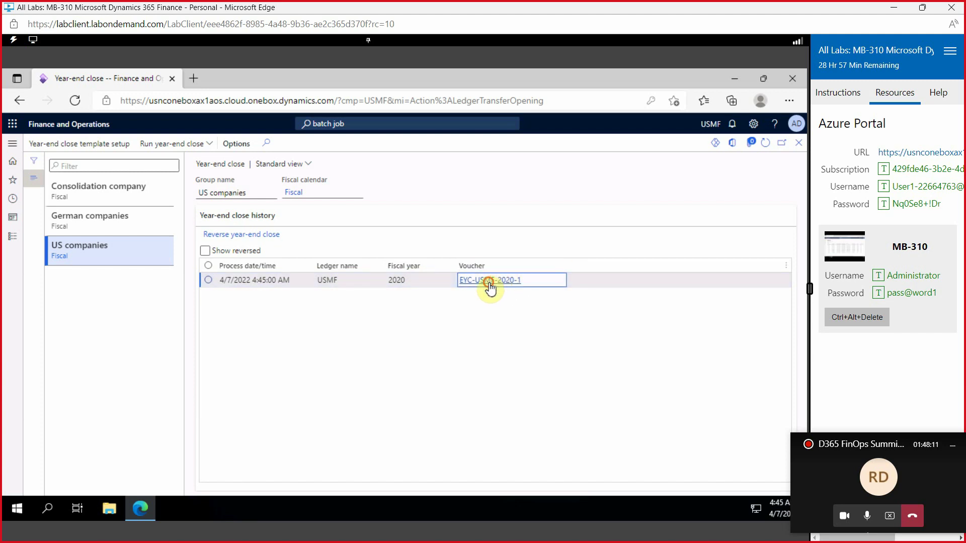
pyautogui.click(490, 283)
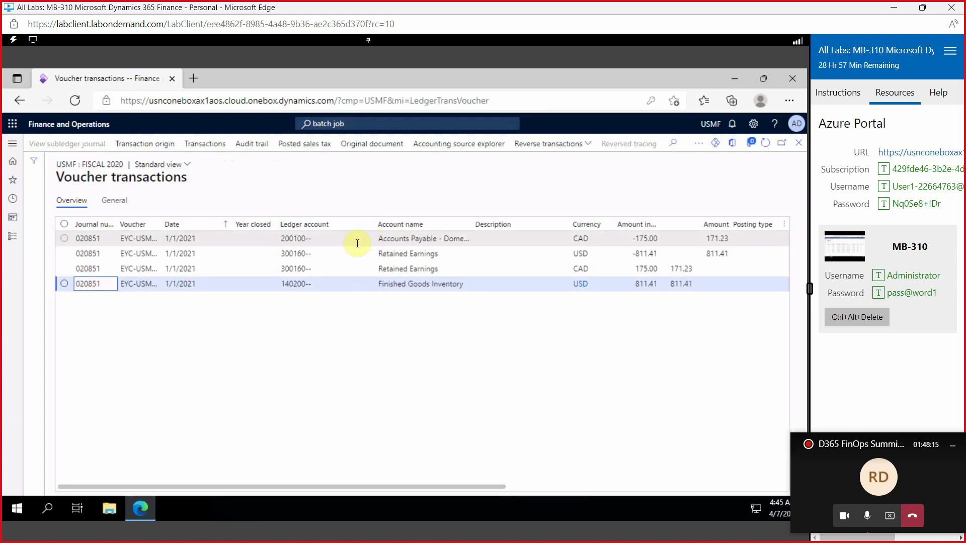
# Step: Examine the closing voucher's retained earnings, finished goods inventory and accounts payable lines
pyautogui.click(405, 254)
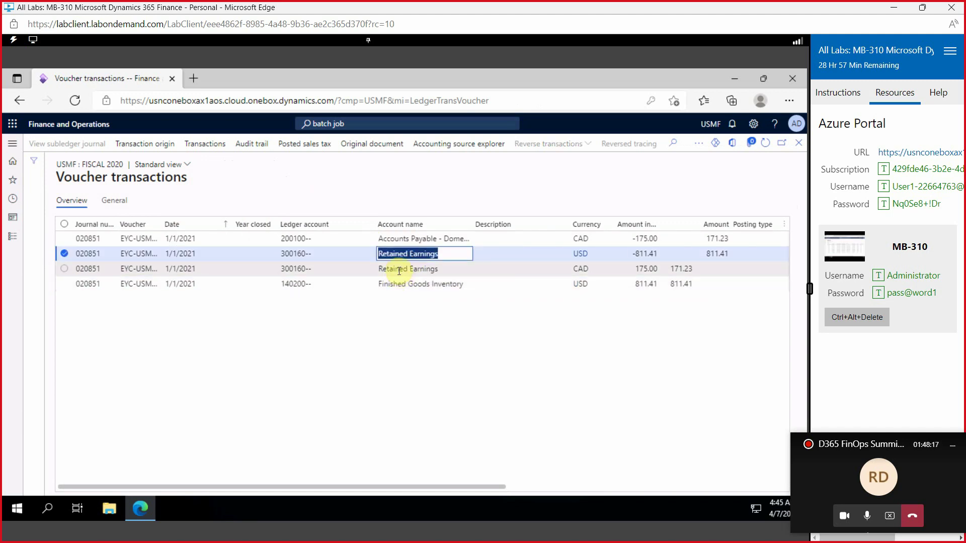
pyautogui.click(399, 271)
pyautogui.click(395, 286)
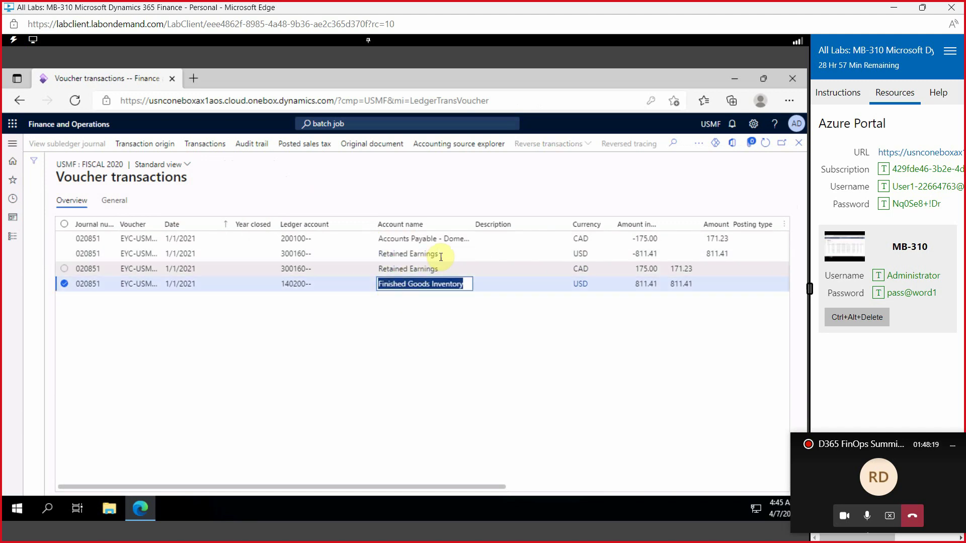
pyautogui.click(433, 239)
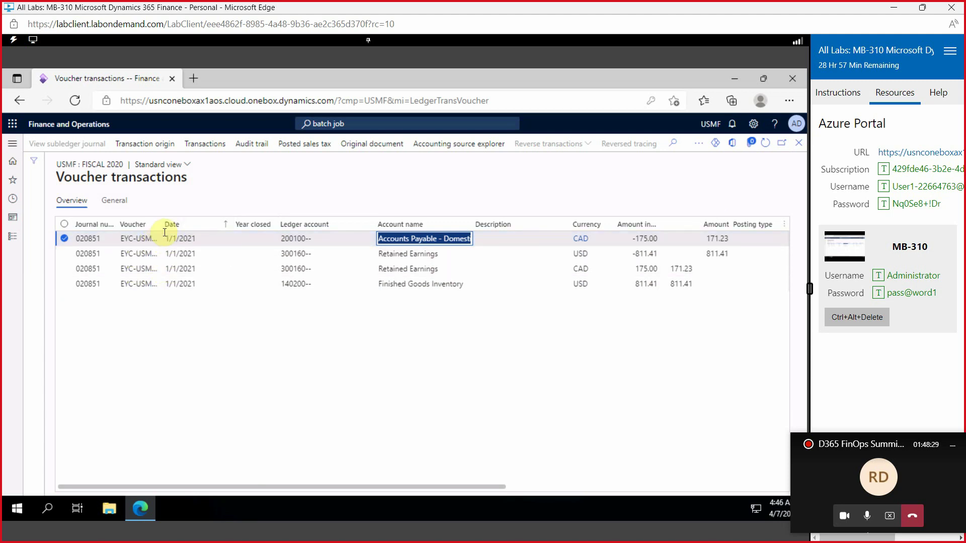
# Step: Widen the Voucher column to show the full voucher numbers, and return to the US companies year-end close history
pyautogui.moveTo(161, 225); pyautogui.dragTo(184, 225)
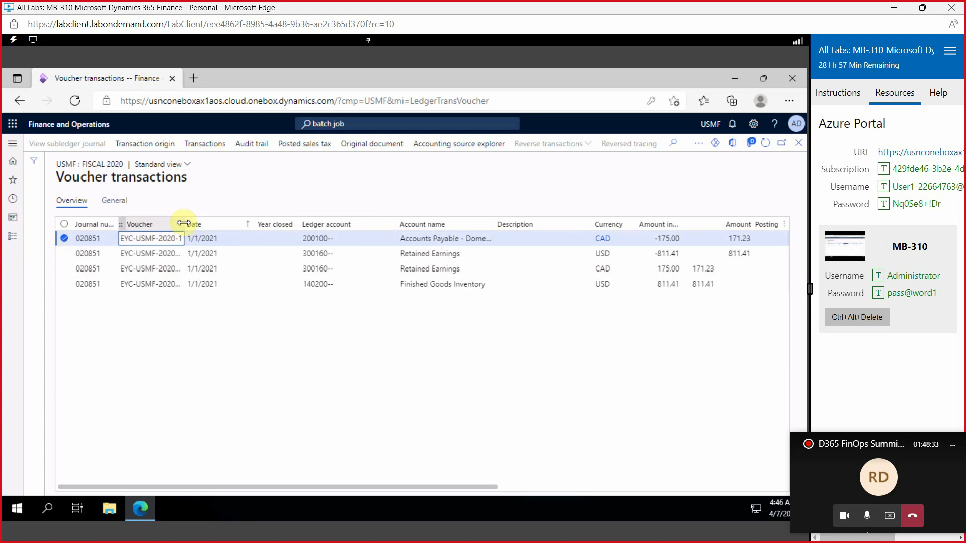
pyautogui.moveTo(184, 223); pyautogui.dragTo(197, 222)
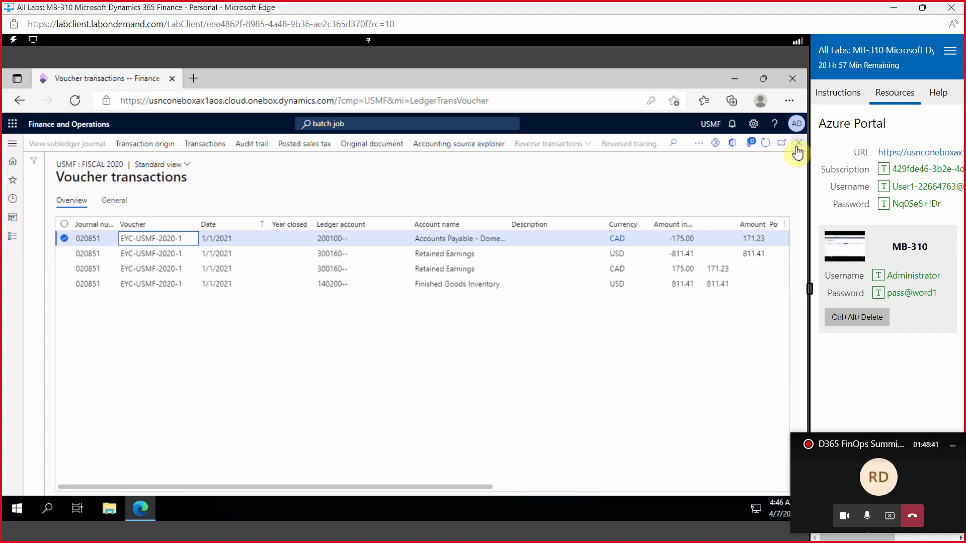
pyautogui.press('Escape')
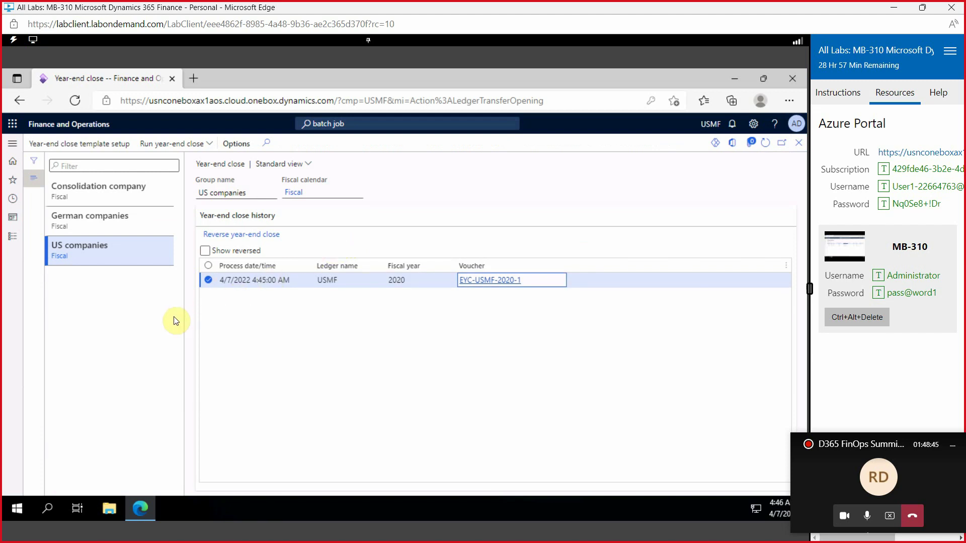
# Step: Run the year-end close again for USMF with fiscal year 2020 and voucher EYC-USMF-2020-2, and refresh the close history
pyautogui.click(173, 144)
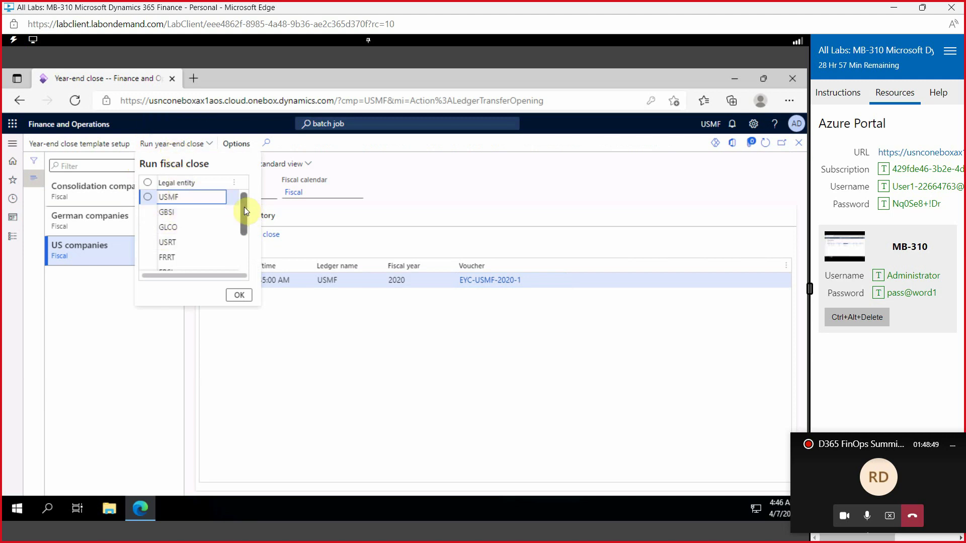
pyautogui.click(148, 197)
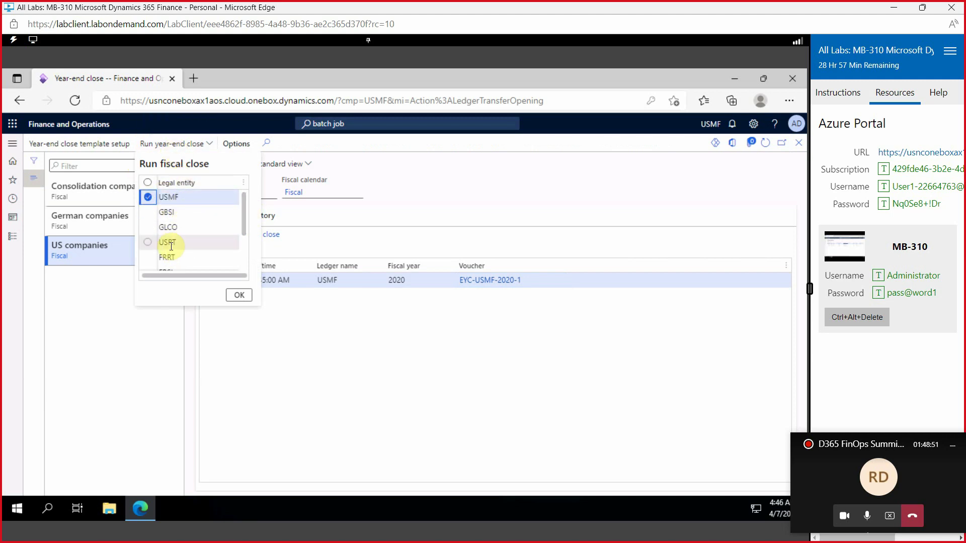
pyautogui.click(239, 297)
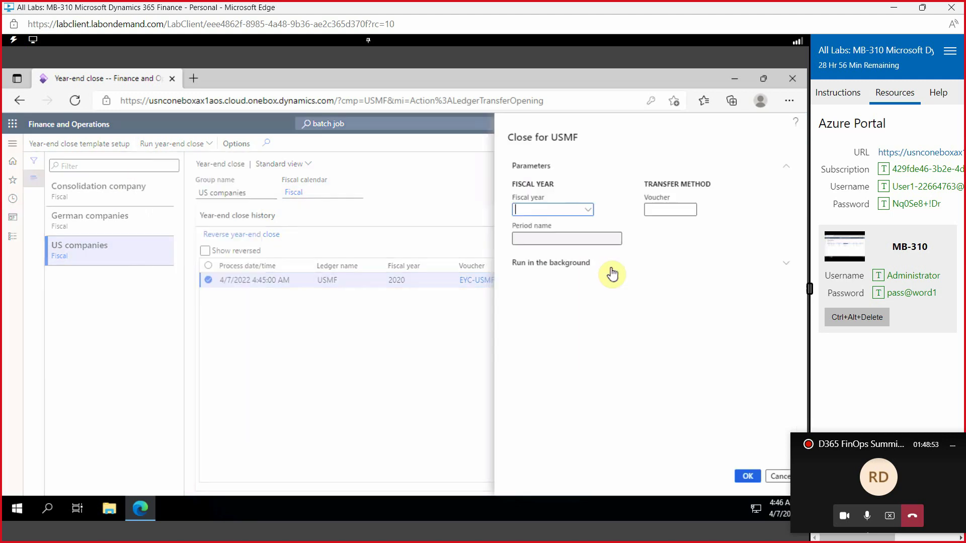
pyautogui.click(588, 210)
pyautogui.scroll(-1, 556, 246)
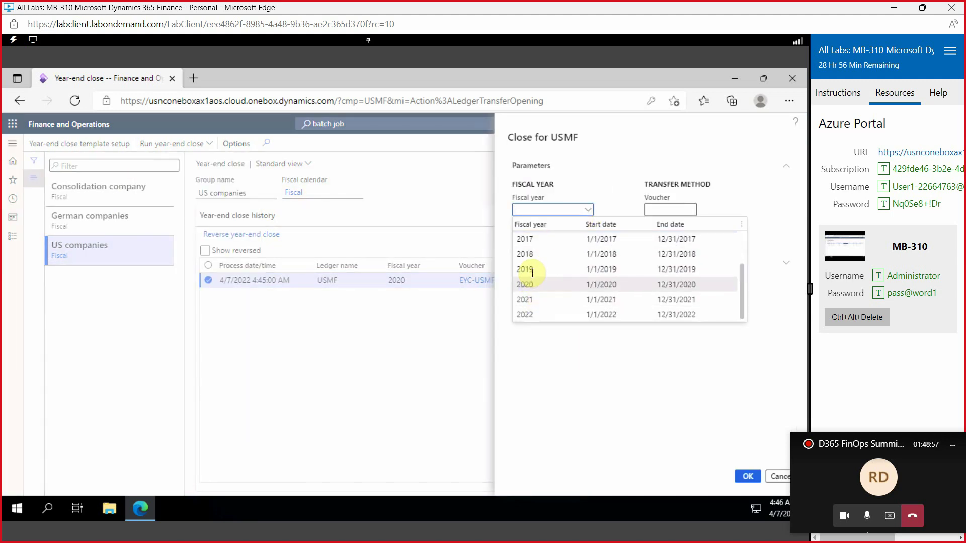
pyautogui.click(527, 271)
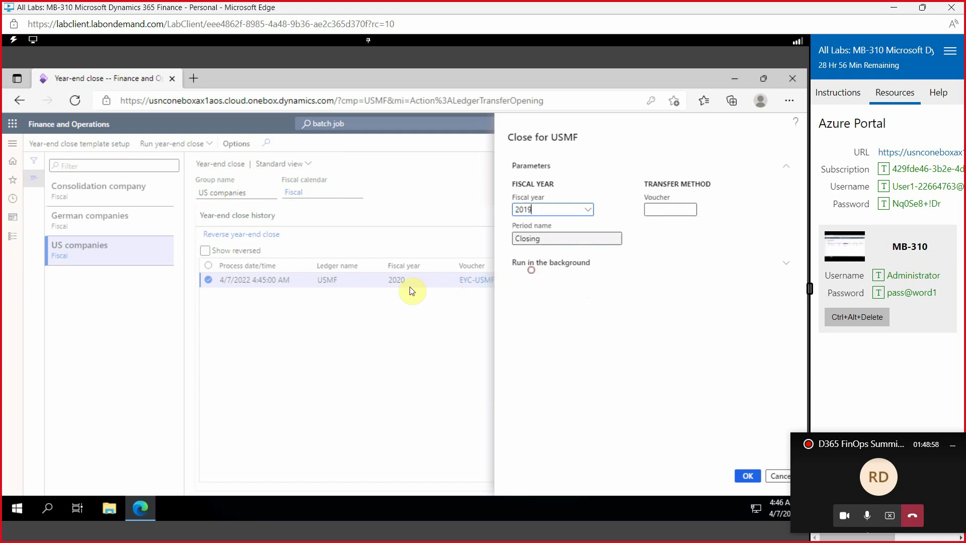
pyautogui.click(591, 208)
pyautogui.click(528, 280)
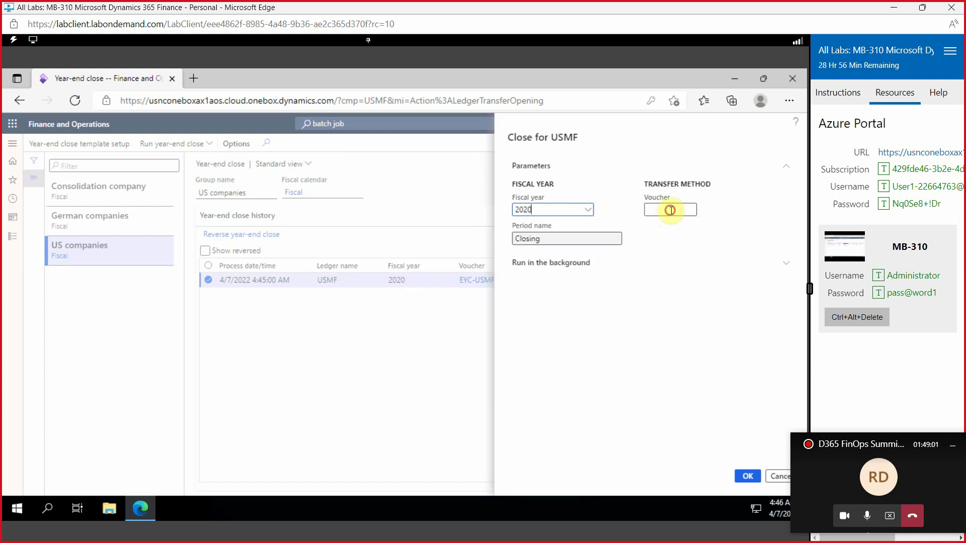
pyautogui.click(670, 210)
pyautogui.write('EYC-USMF-2020-2')
pyautogui.click(747, 477)
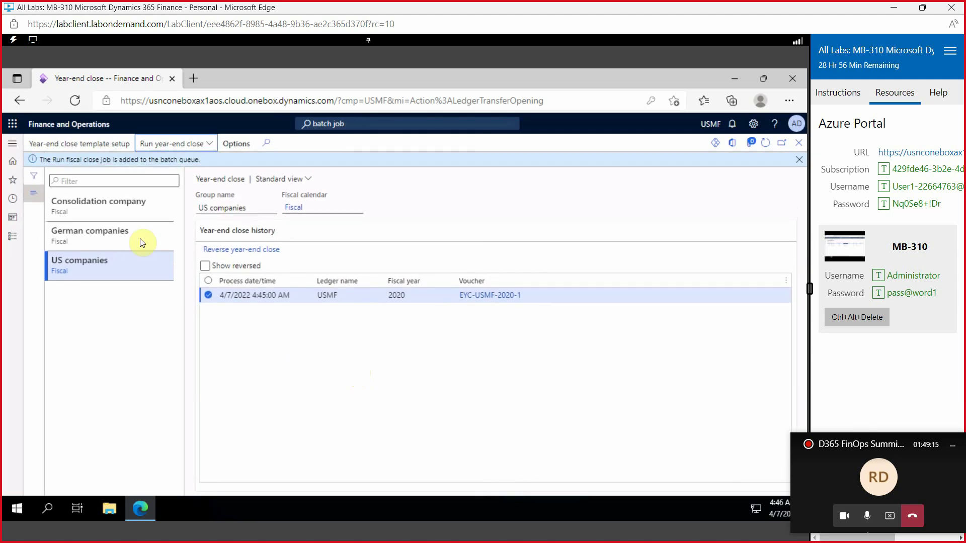
pyautogui.click(766, 146)
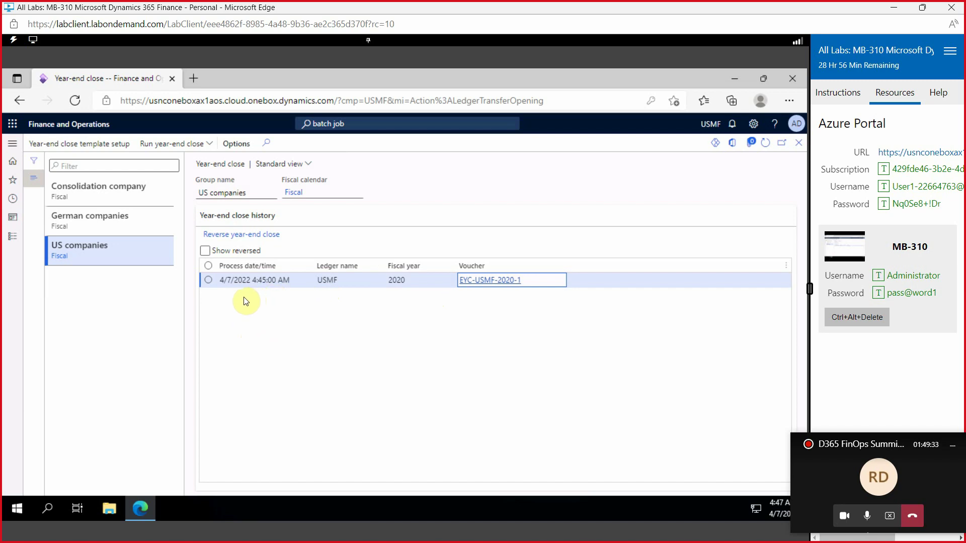
# Step: Switch to the slideshow and advance to the slide on deleting existing year-end entries, rechecking the year-end close history in between
pyautogui.hotkey('alt', 'Tab')
pyautogui.press('Tab')
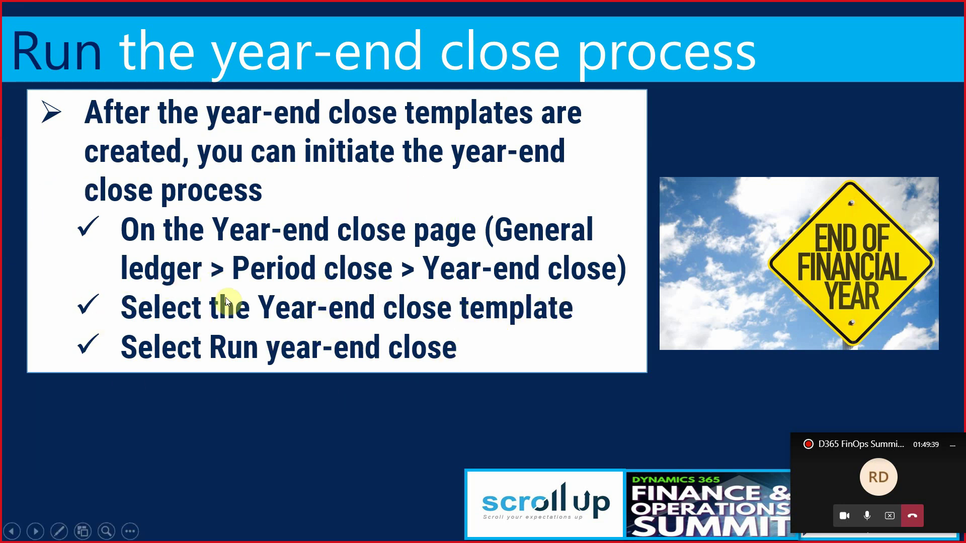
pyautogui.click(274, 374)
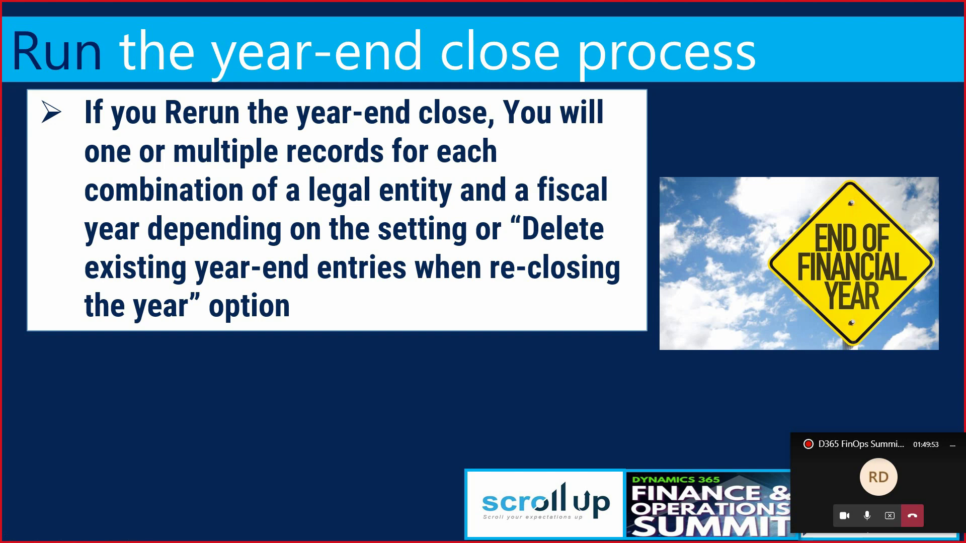
pyautogui.hotkey('alt', 'Tab')
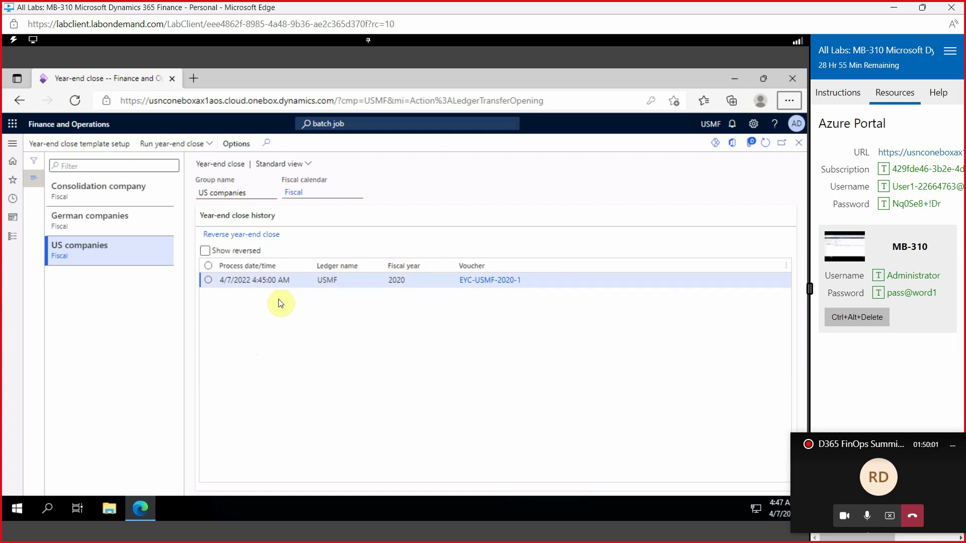
pyautogui.hotkey('alt', 'Tab')
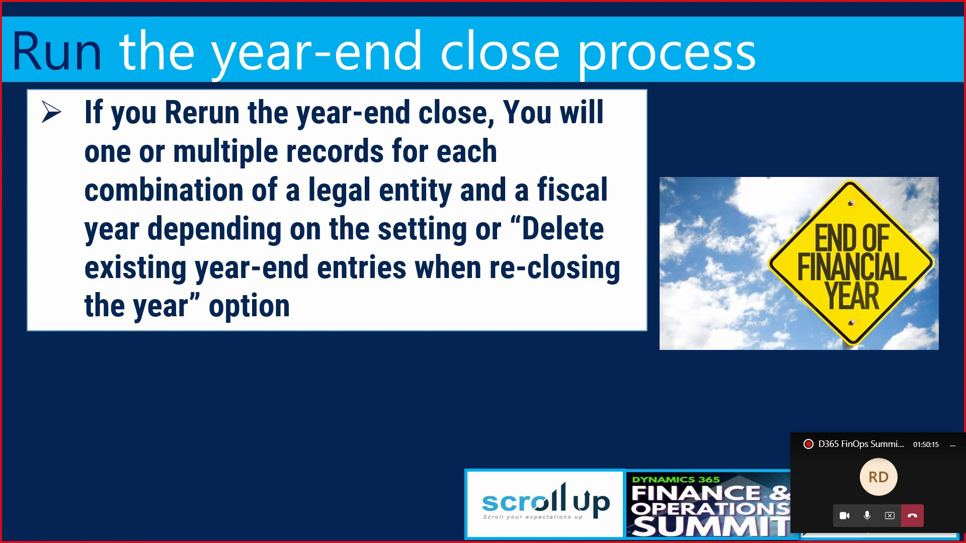
pyautogui.click(277, 399)
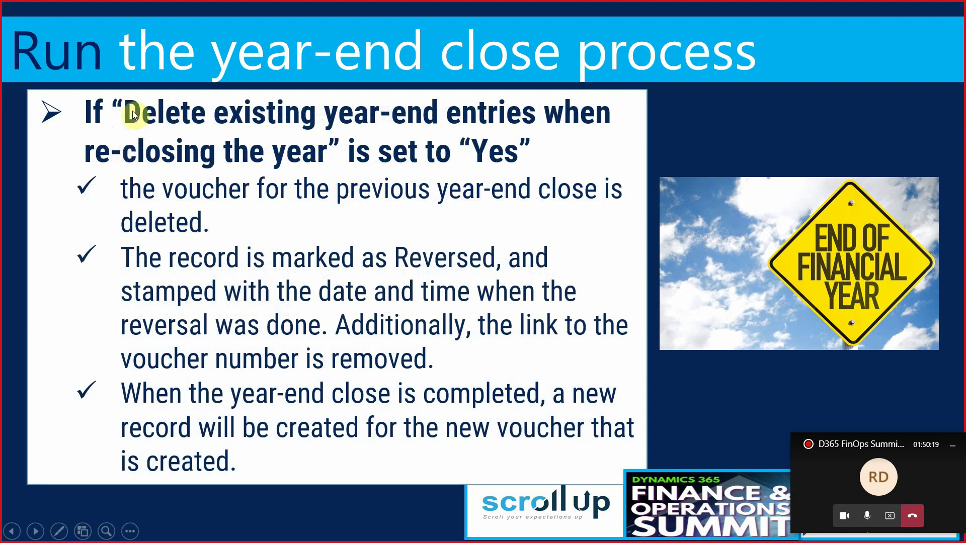